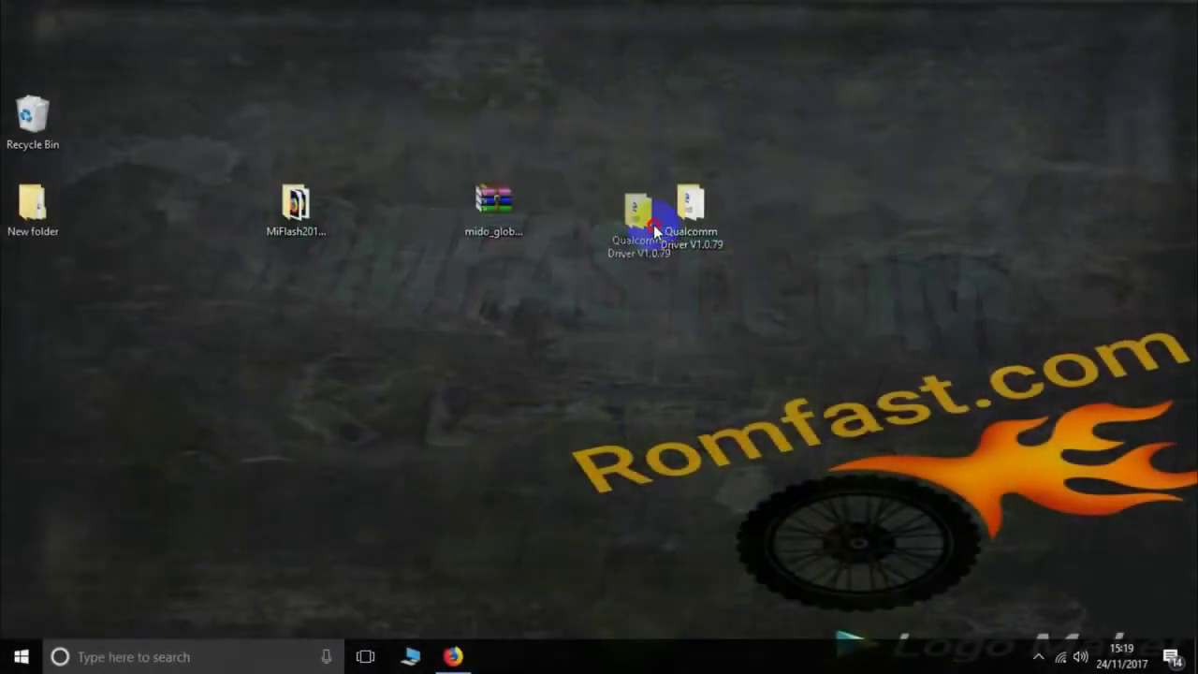
- Arrange the MiFlash20170425 folder, the mido_global archive and the Qualcomm Driver V1.0.79 folder in one evenly spaced row on the desktop
{"action": "left_click_drag", "start_coordinate": [655, 230], "coordinate": [652, 230]}
{"action": "left_click", "coordinate": [463, 270]}
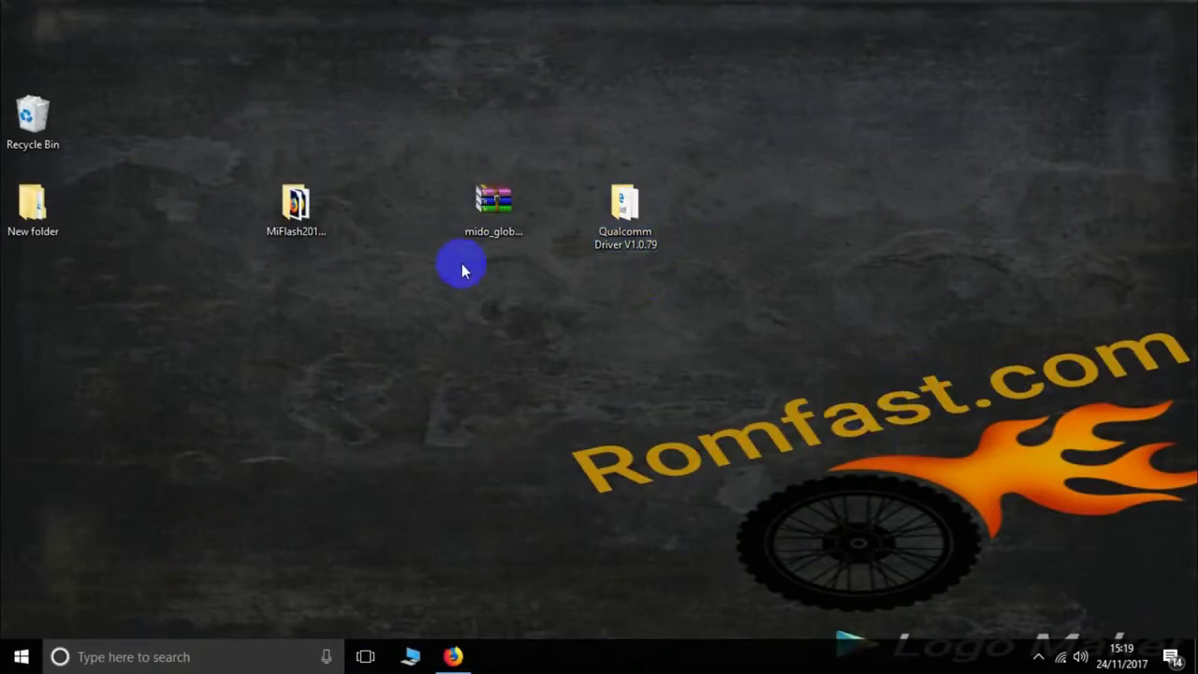
{"action": "left_click_drag", "start_coordinate": [649, 227], "coordinate": [714, 223]}
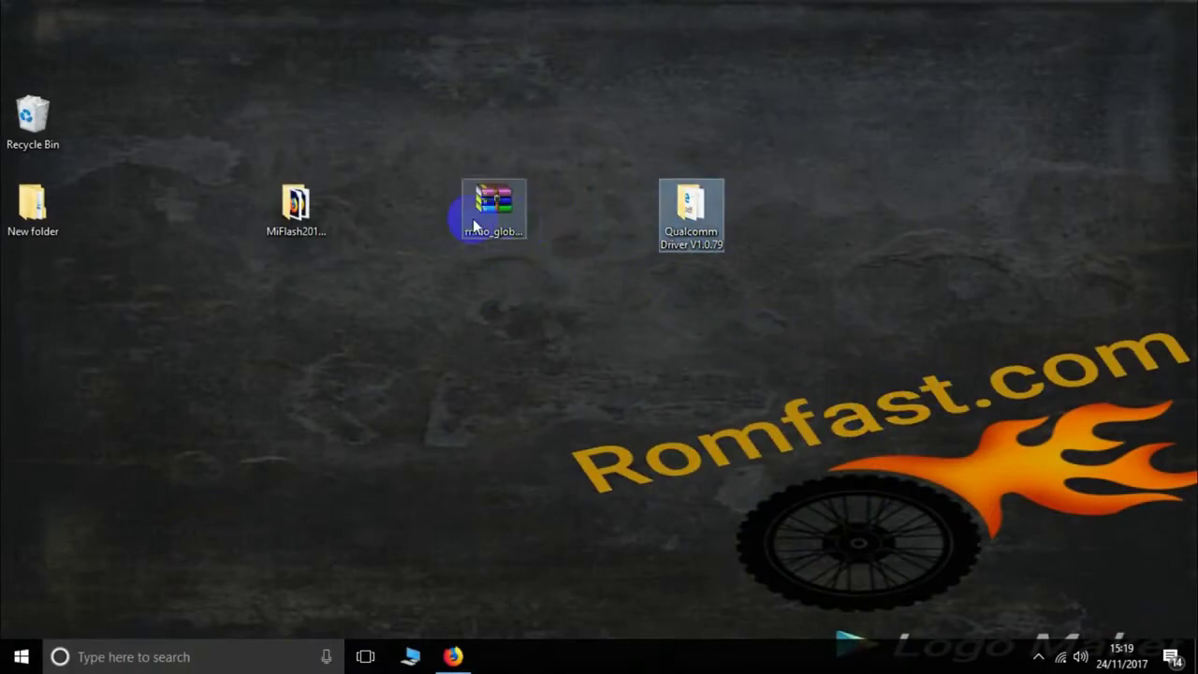
{"action": "left_click_drag", "start_coordinate": [473, 218], "coordinate": [540, 221]}
{"action": "left_click", "coordinate": [658, 221]}
{"action": "left_click_drag", "start_coordinate": [289, 228], "coordinate": [423, 229]}
{"action": "key", "text": "F2"}
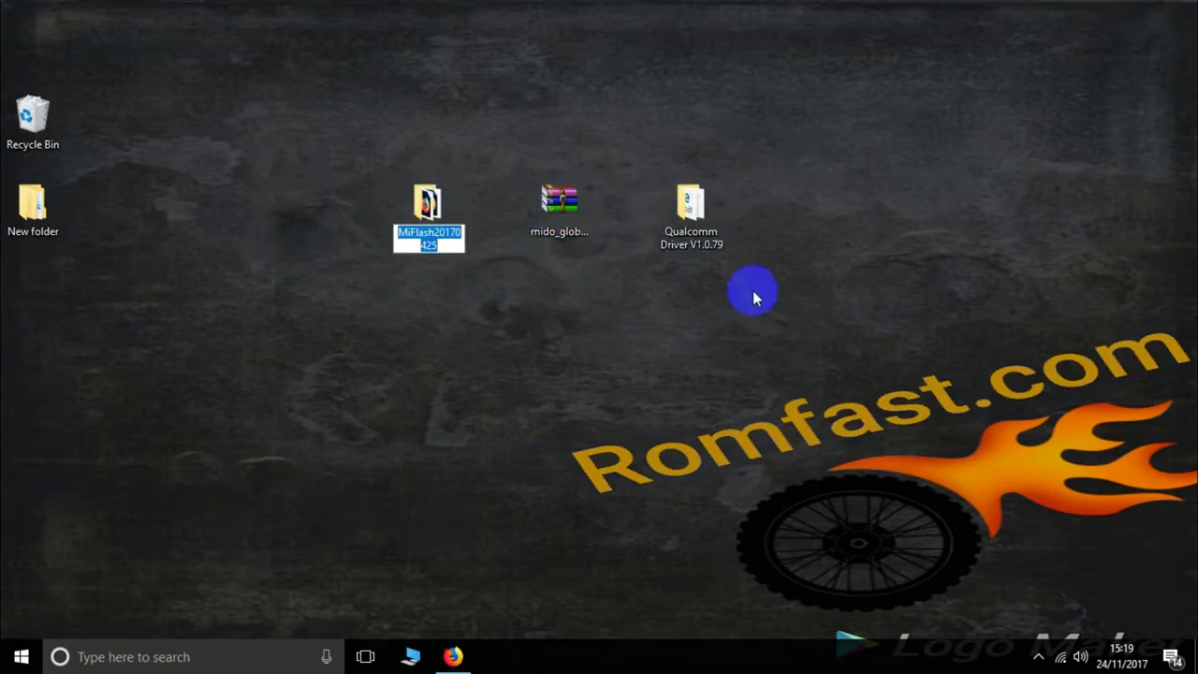
{"action": "key", "text": "Return"}
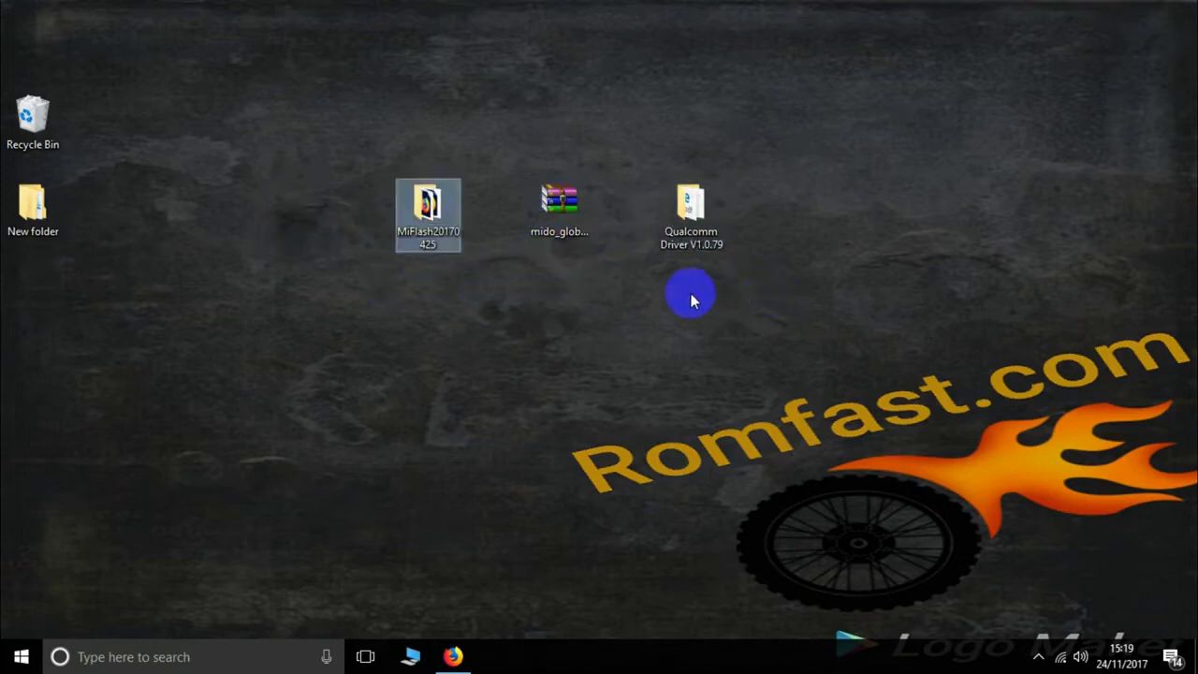
{"action": "left_click", "coordinate": [534, 254]}
{"action": "left_click", "coordinate": [693, 214]}
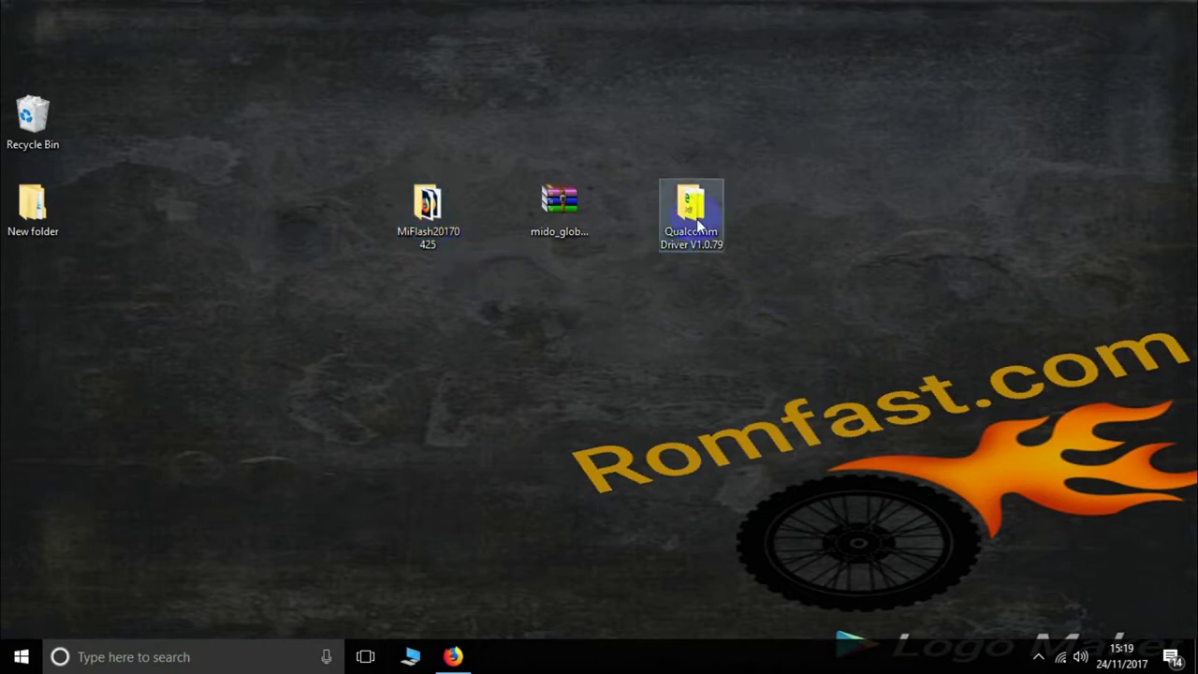
- Move the Qualcomm Driver V1.0.79 folder below New folder on the desktop and check the Setup application inside it
{"action": "left_click_drag", "start_coordinate": [697, 223], "coordinate": [40, 300]}
{"action": "left_click", "coordinate": [166, 300]}
{"action": "double_click", "coordinate": [35, 298]}
{"action": "left_click", "coordinate": [281, 233]}
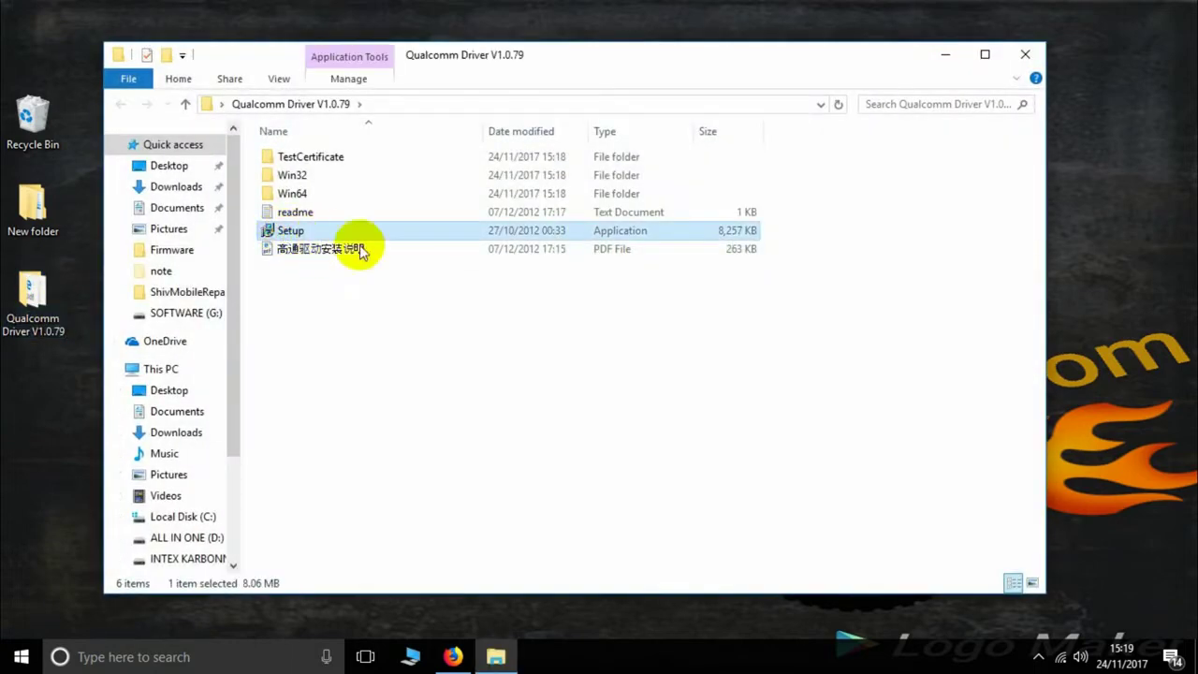
{"action": "left_click", "coordinate": [1026, 54]}
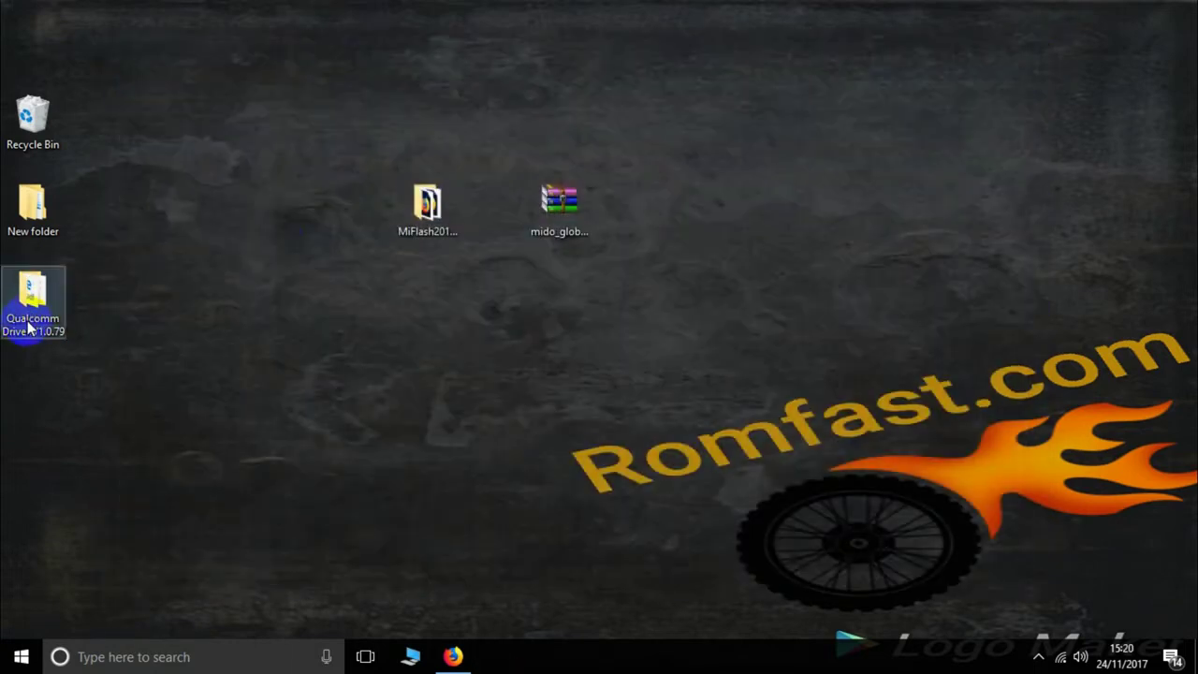
- Move the mido_global_images archive farther away from the MiFlash folder on the desktop
{"action": "right_click", "coordinate": [247, 211]}
{"action": "left_click_drag", "start_coordinate": [548, 240], "coordinate": [755, 208]}
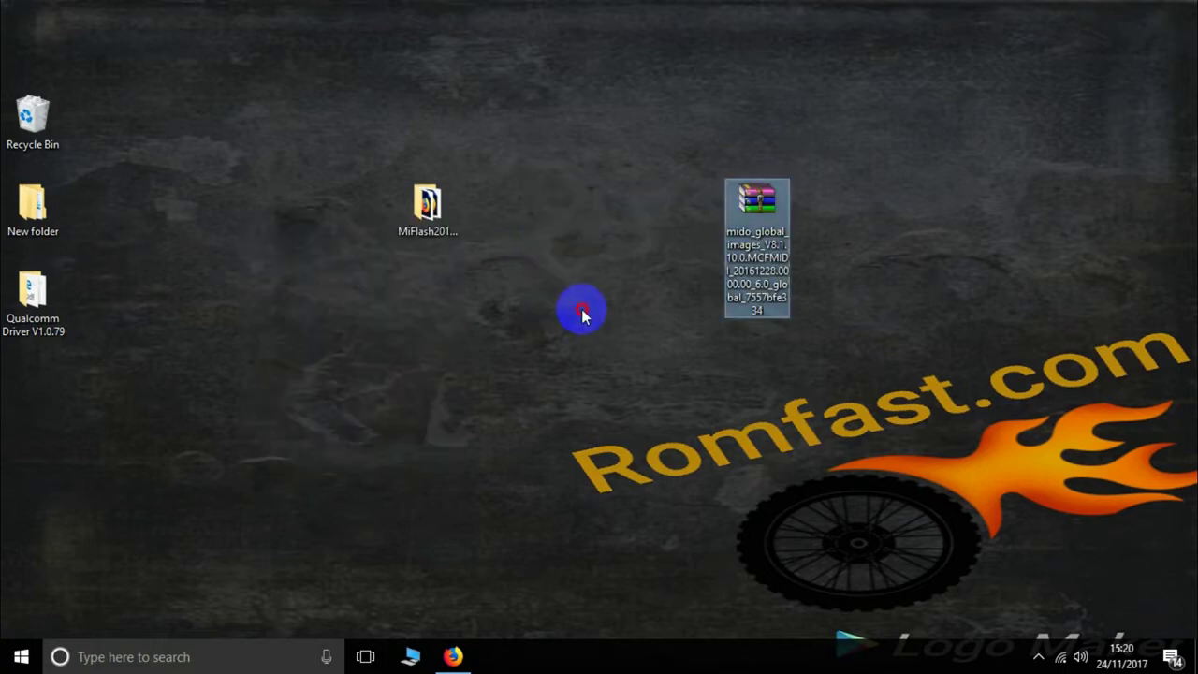
{"action": "left_click", "coordinate": [580, 315]}
{"action": "left_click", "coordinate": [423, 229]}
{"action": "left_click", "coordinate": [741, 241]}
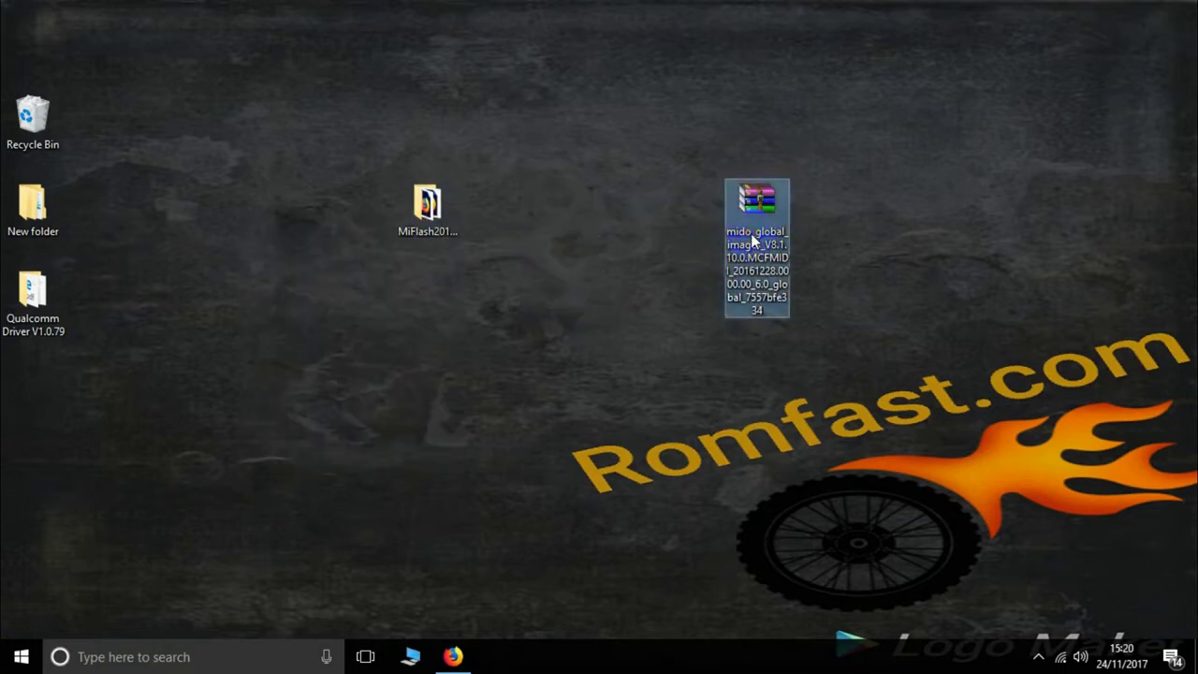
- Extract the single file inside the mido_global_images archive to the desktop and close the archive
{"action": "double_click", "coordinate": [754, 241]}
{"action": "left_click_drag", "start_coordinate": [848, 87], "coordinate": [995, 87]}
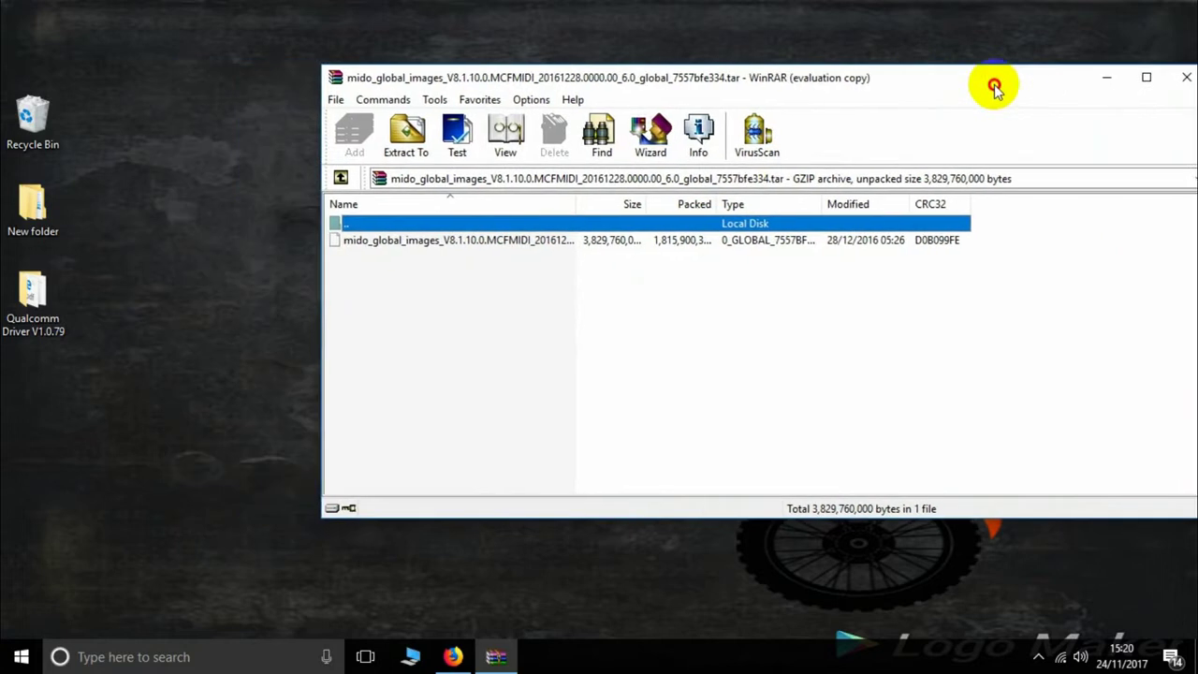
{"action": "left_click_drag", "start_coordinate": [383, 241], "coordinate": [248, 272]}
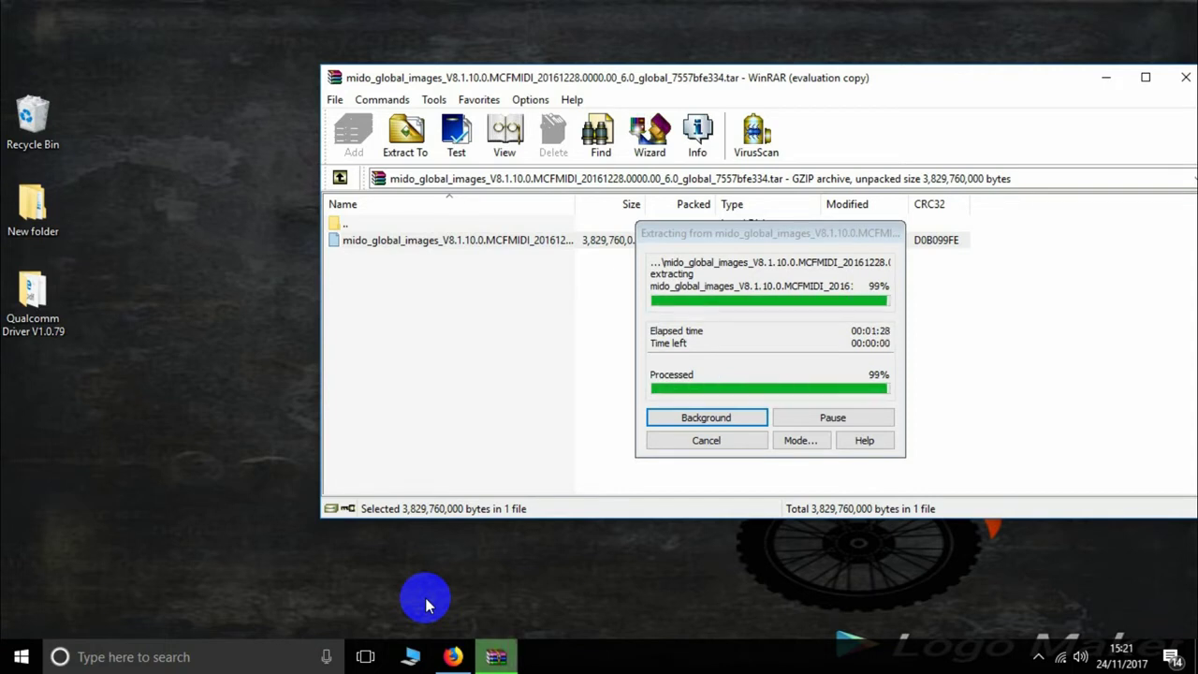
{"action": "left_click_drag", "start_coordinate": [905, 94], "coordinate": [606, 105]}
{"action": "left_click", "coordinate": [894, 99]}
{"action": "left_click", "coordinate": [315, 259]}
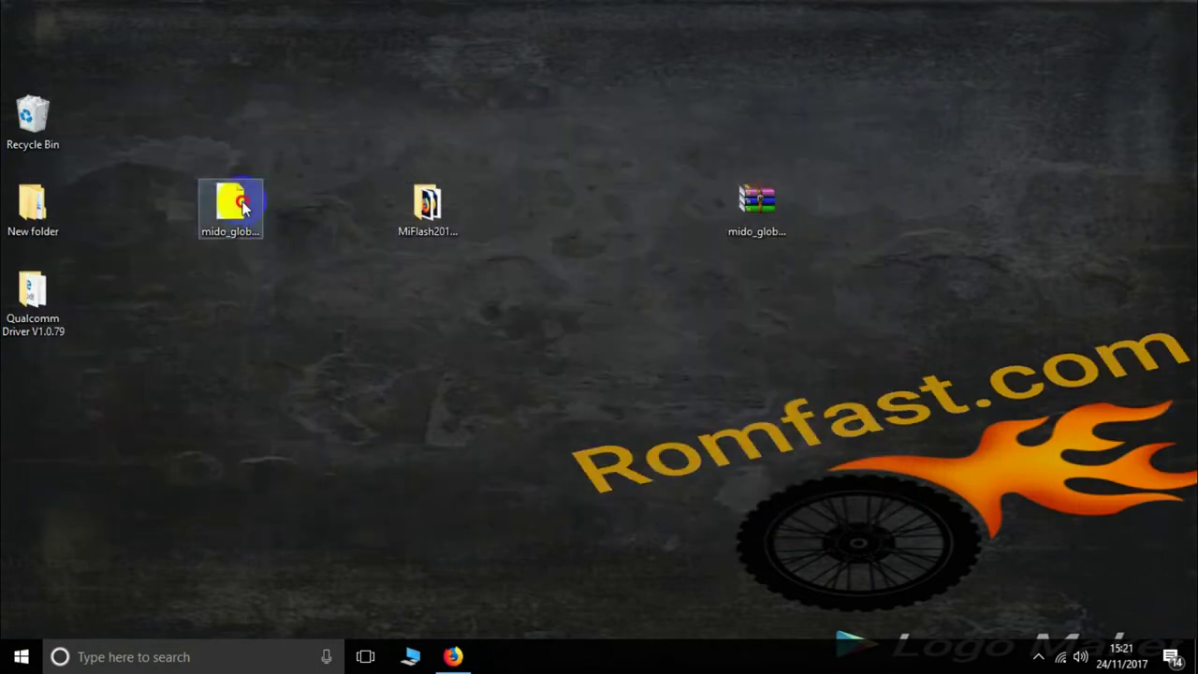
- Rename the extracted file as mido_global_images_V8.1.10.0.MCFMIDI_20161228.0000.00_6.tgz
{"action": "left_click", "coordinate": [248, 250]}
{"action": "left_click", "coordinate": [248, 308]}
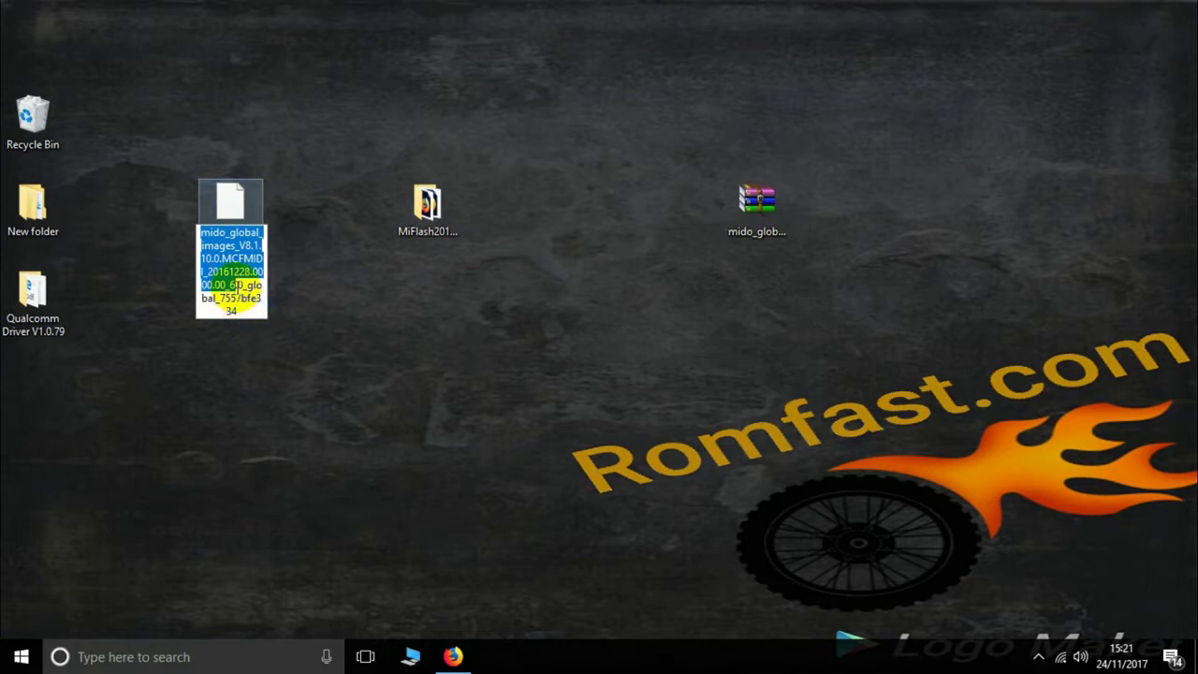
{"action": "left_click_drag", "start_coordinate": [236, 285], "coordinate": [259, 302]}
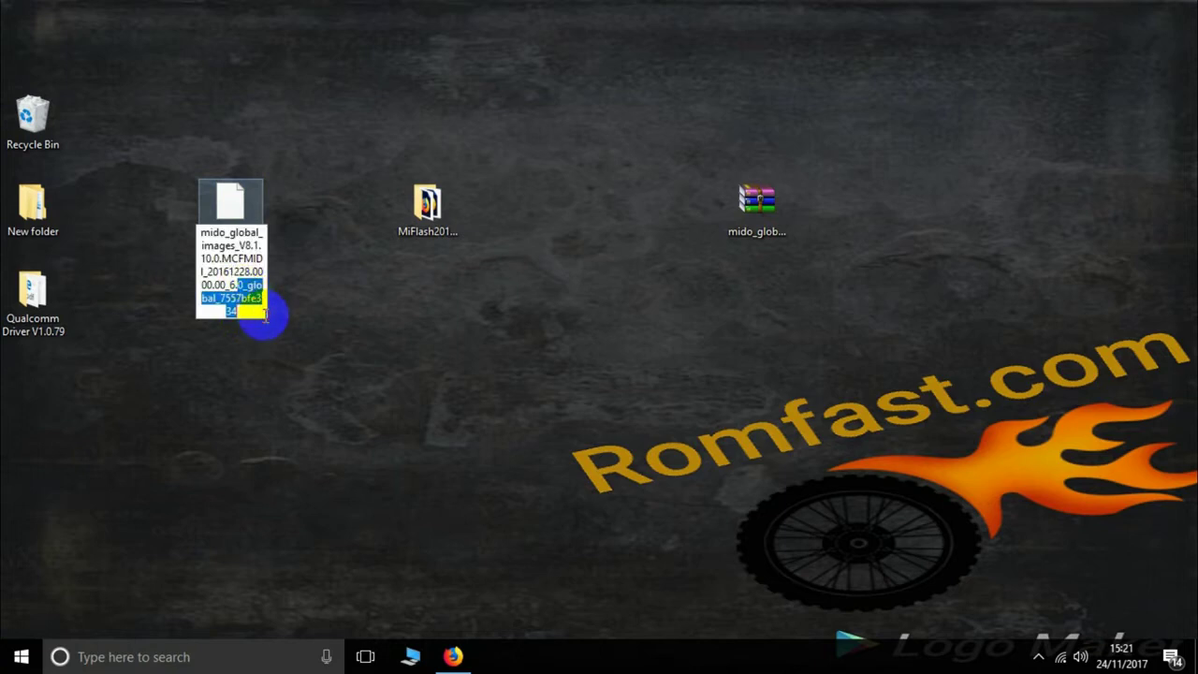
{"action": "key", "text": "BackSpace"}
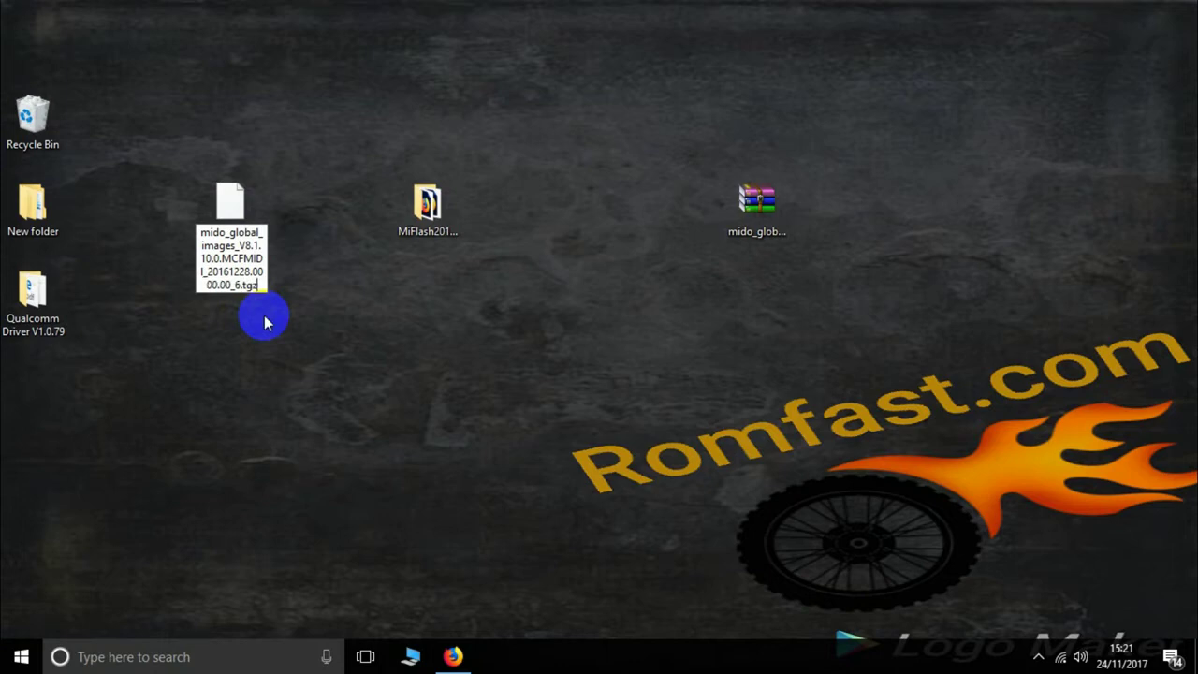
{"action": "left_click", "coordinate": [281, 335]}
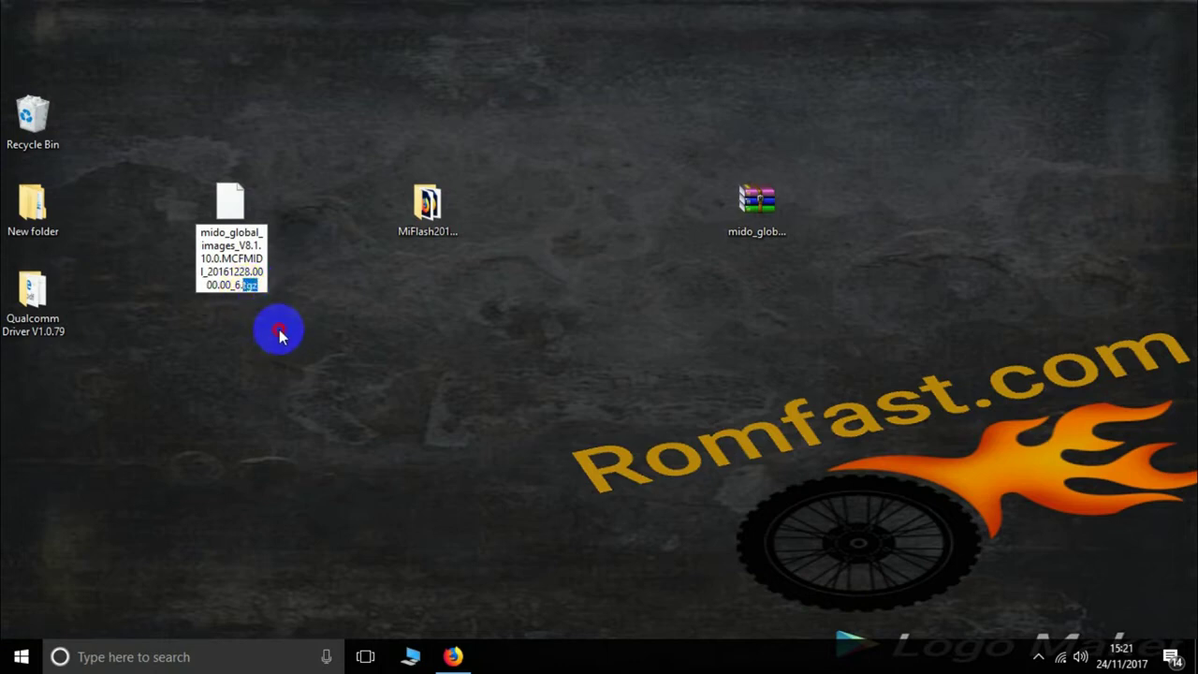
{"action": "left_click", "coordinate": [679, 338]}
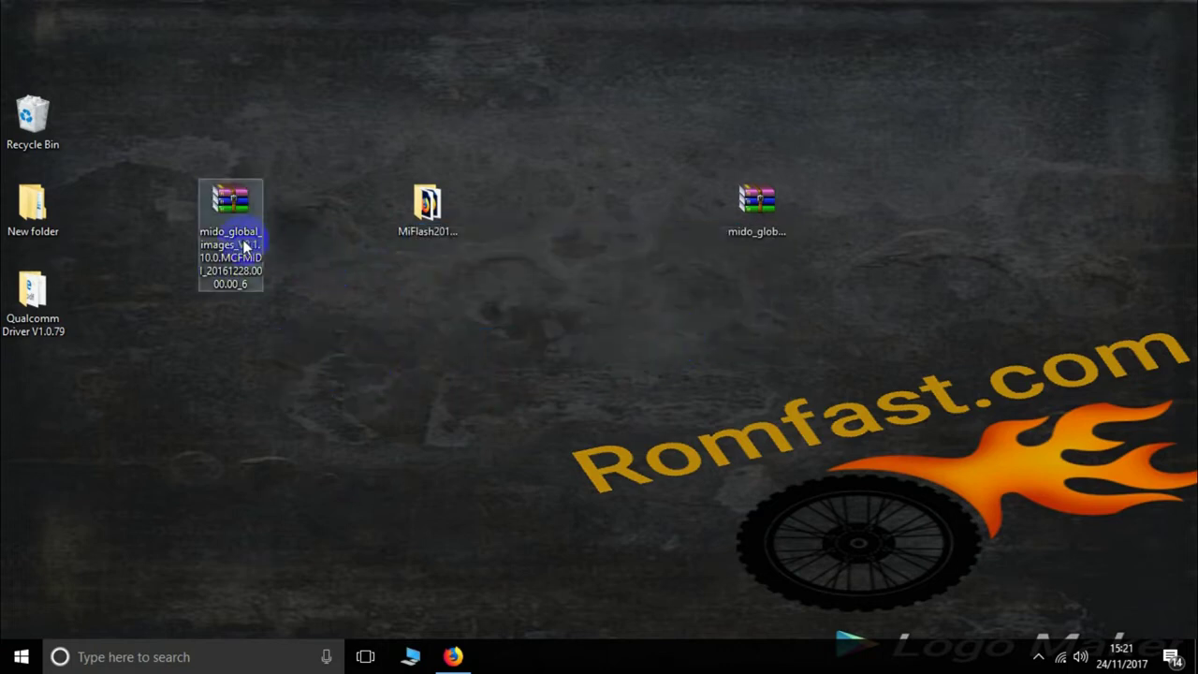
{"action": "left_click", "coordinate": [597, 254]}
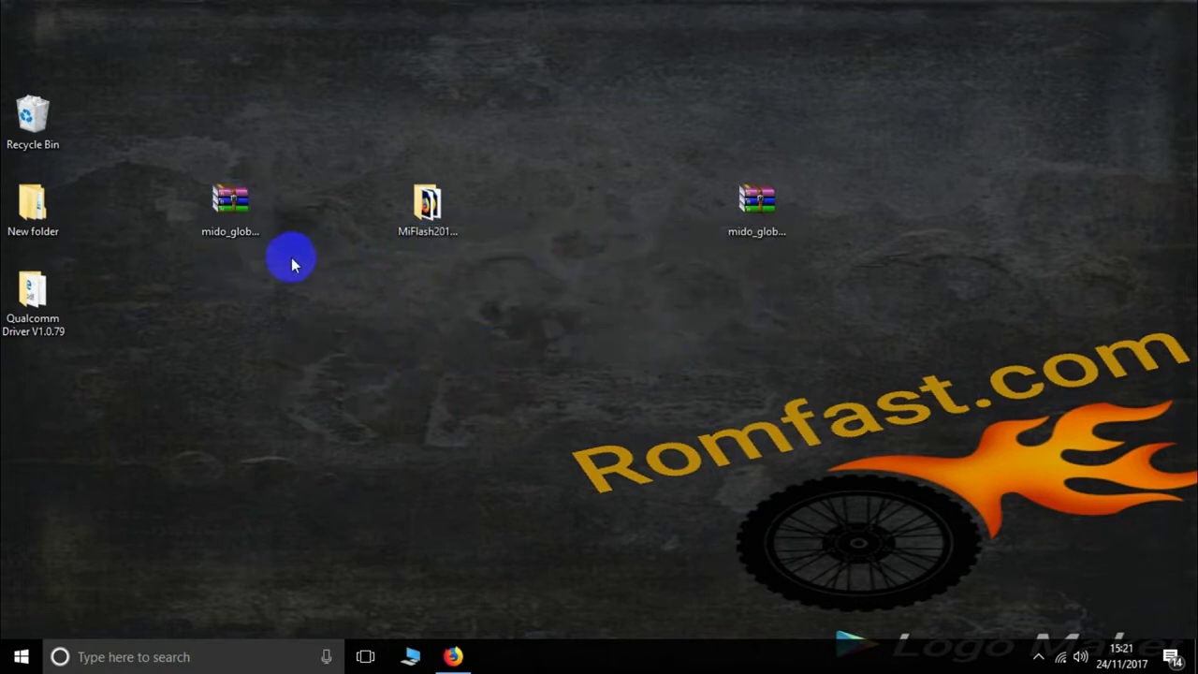
- Extract the mido_global_images folder from the renamed .tgz archive to the root of Local Disk (C:)
{"action": "double_click", "coordinate": [234, 210]}
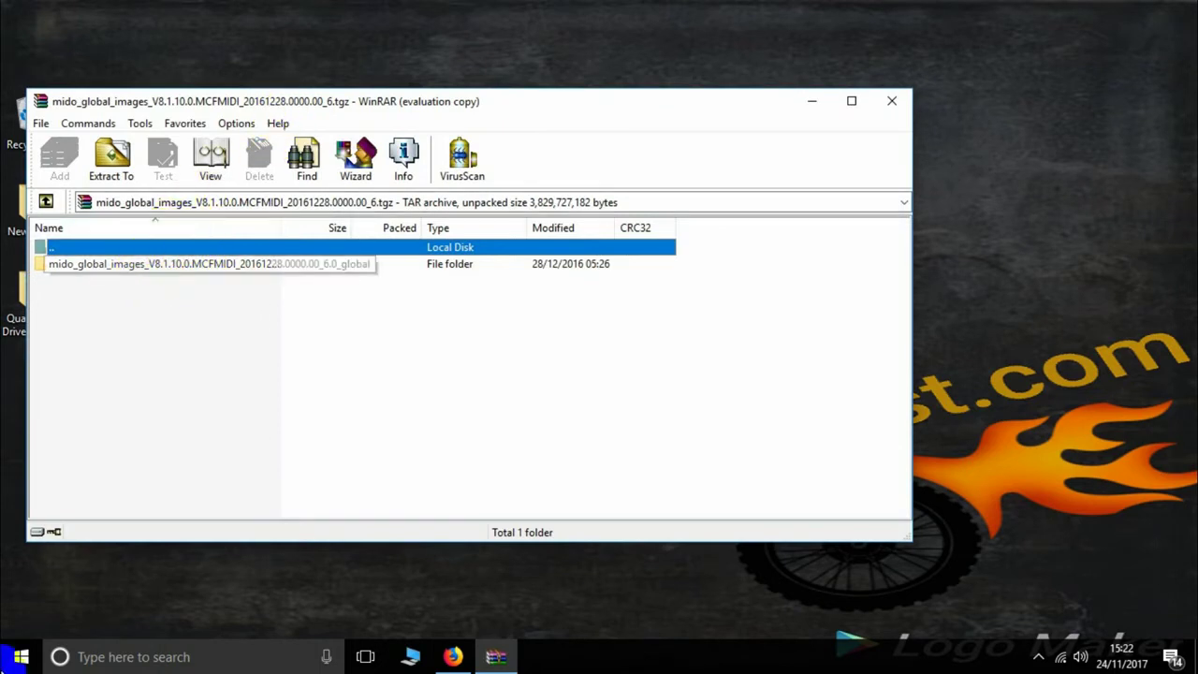
{"action": "key", "text": "super"}
{"action": "left_click", "coordinate": [321, 179]}
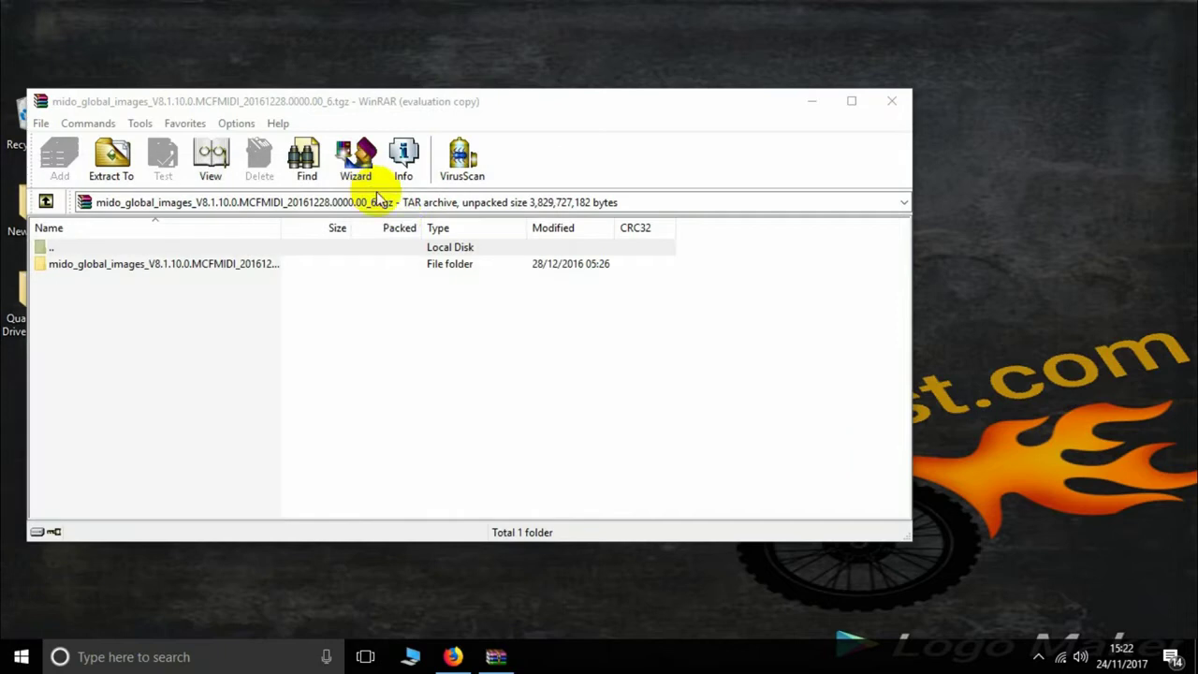
{"action": "left_click", "coordinate": [368, 300]}
{"action": "double_click", "coordinate": [368, 300]}
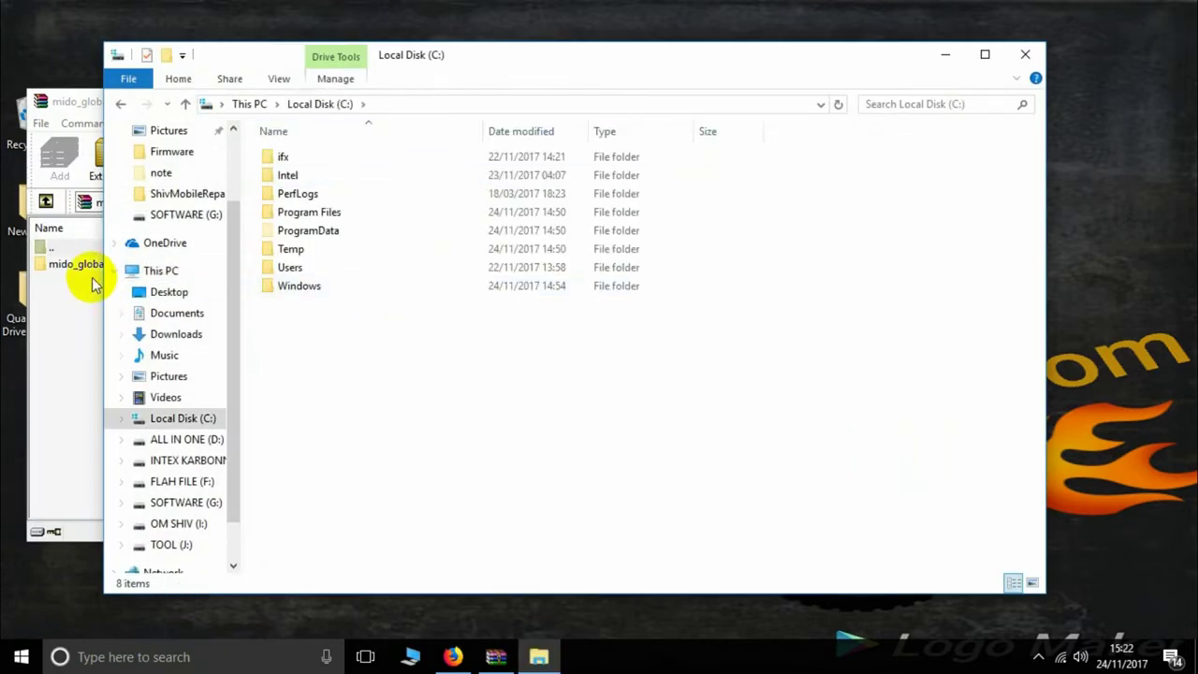
{"action": "left_click_drag", "start_coordinate": [82, 272], "coordinate": [964, 490]}
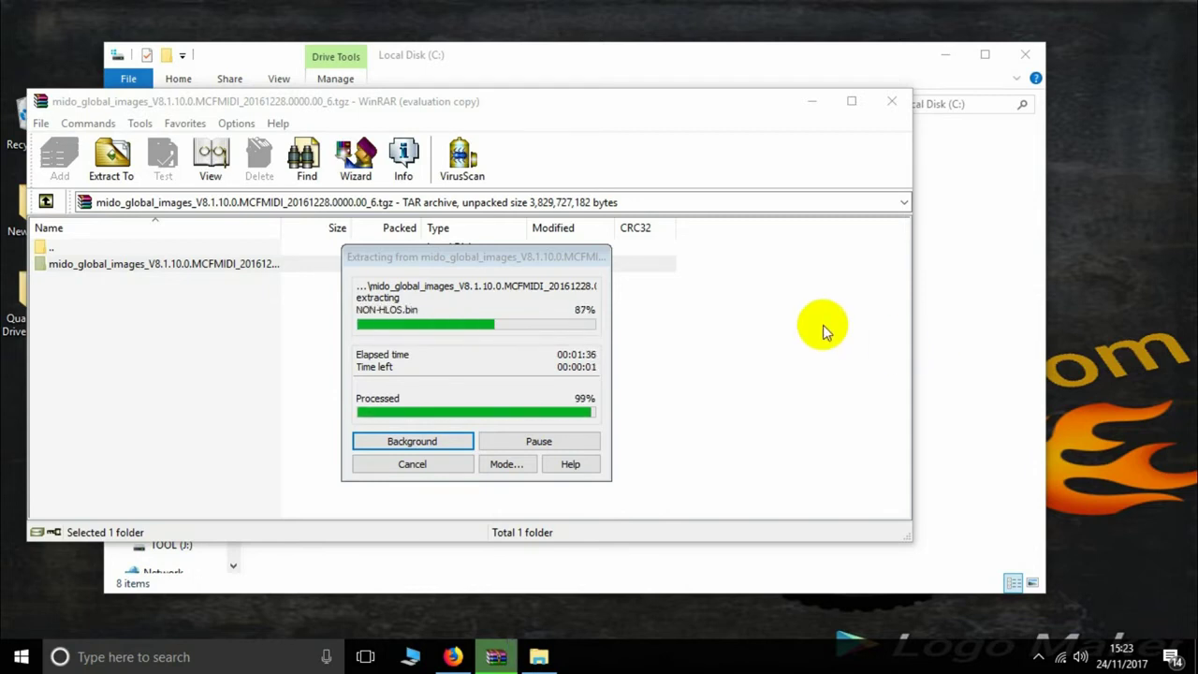
- Close the .tgz archive and move the Local Disk (C:) window clear of the desktop icons
{"action": "left_click", "coordinate": [922, 164]}
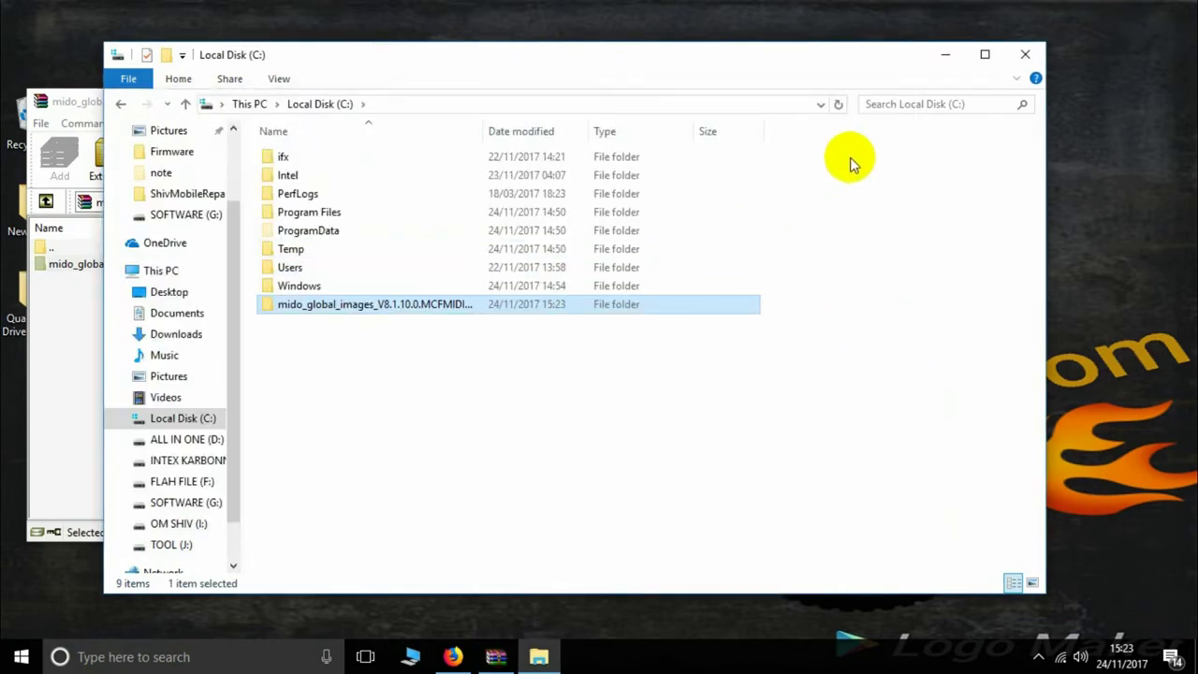
{"action": "left_click", "coordinate": [49, 377]}
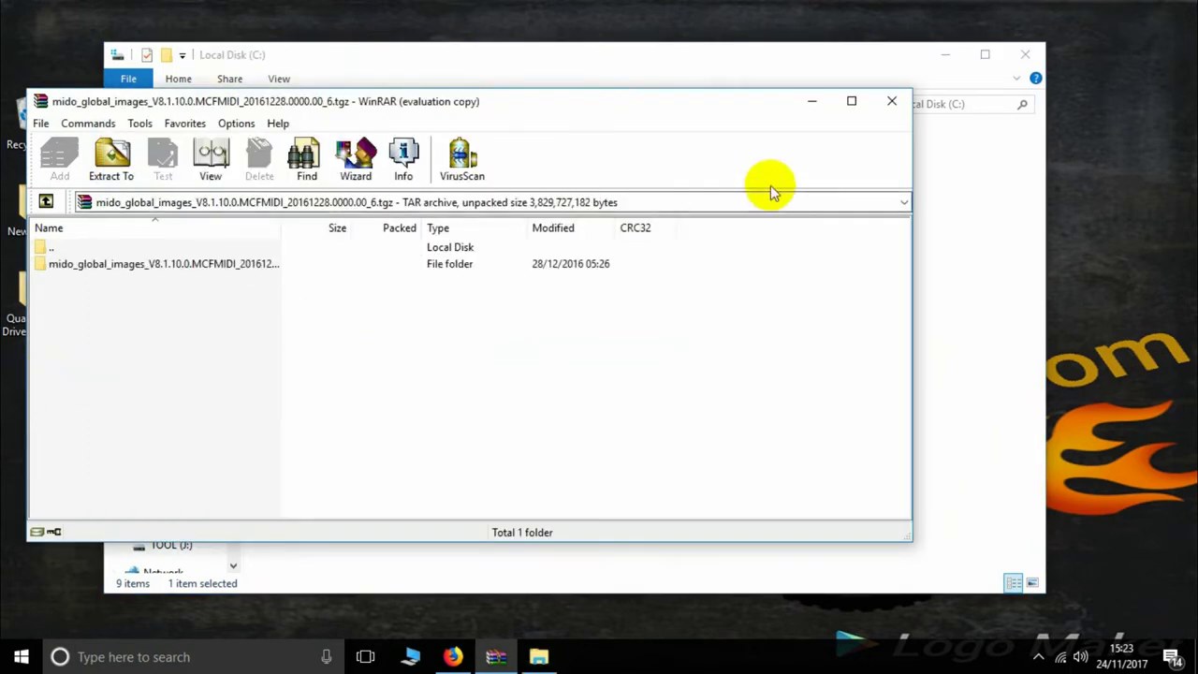
{"action": "left_click", "coordinate": [871, 76]}
{"action": "left_click_drag", "start_coordinate": [589, 75], "coordinate": [727, 112]}
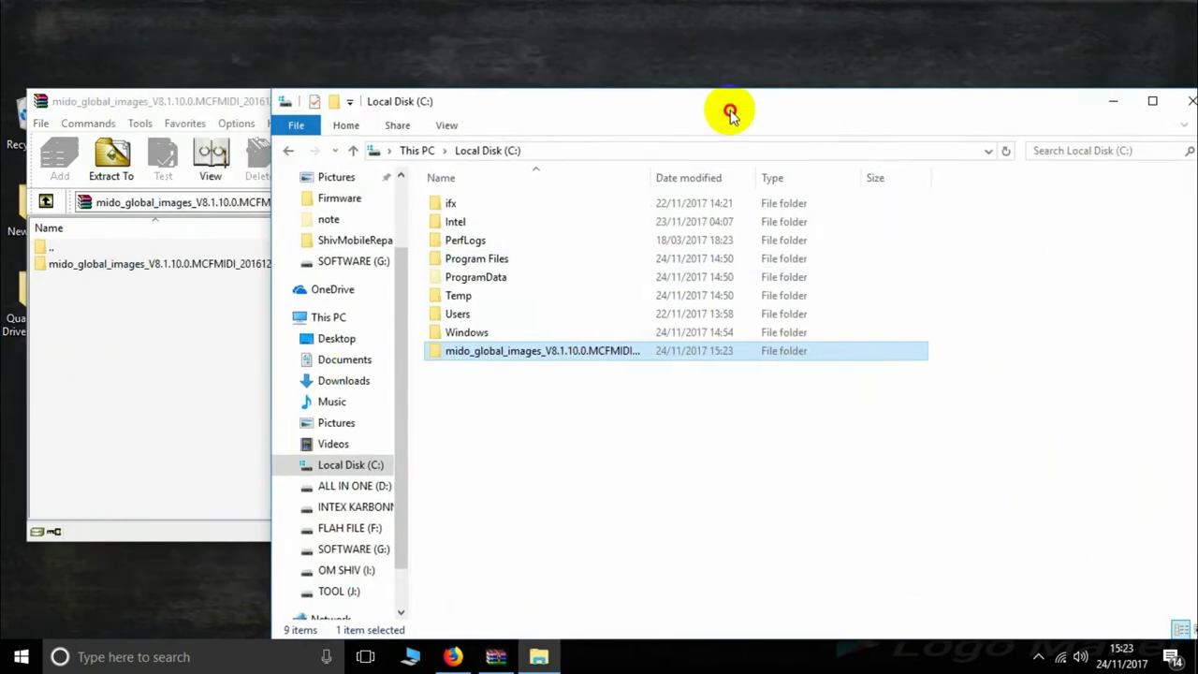
{"action": "left_click", "coordinate": [159, 388]}
{"action": "left_click", "coordinate": [890, 102]}
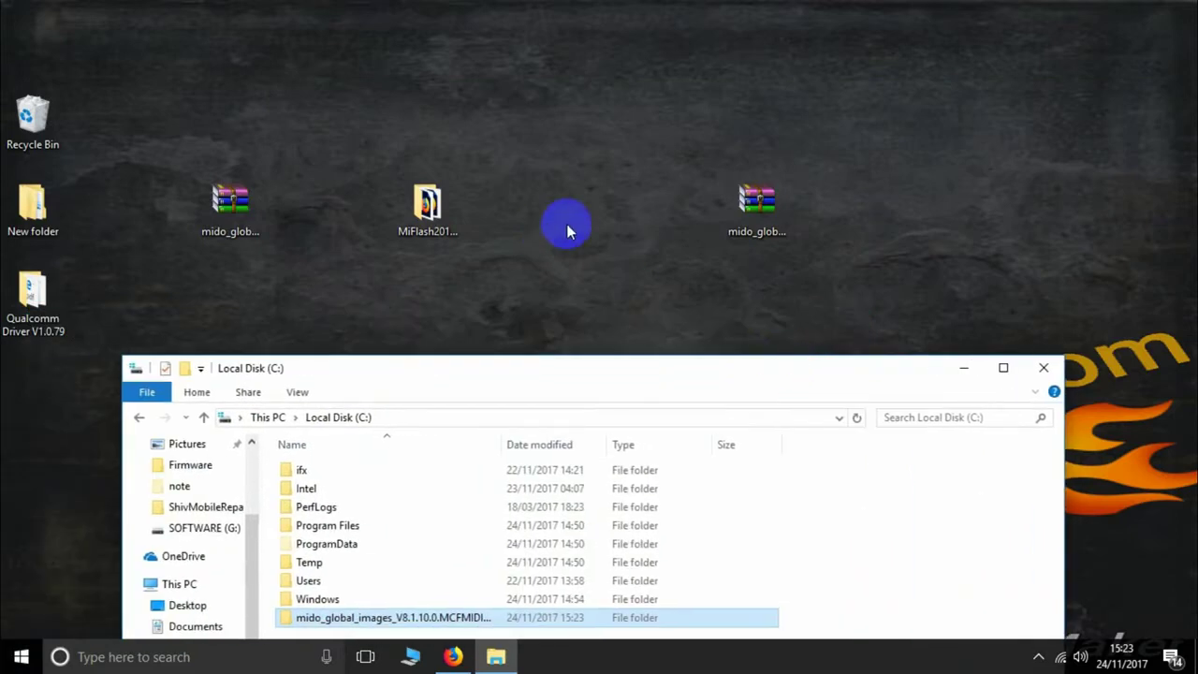
- Run the MiFlash20170425 installer from its desktop folder and go to the Microsoft .NET Framework 3.5 download page
{"action": "double_click", "coordinate": [455, 214]}
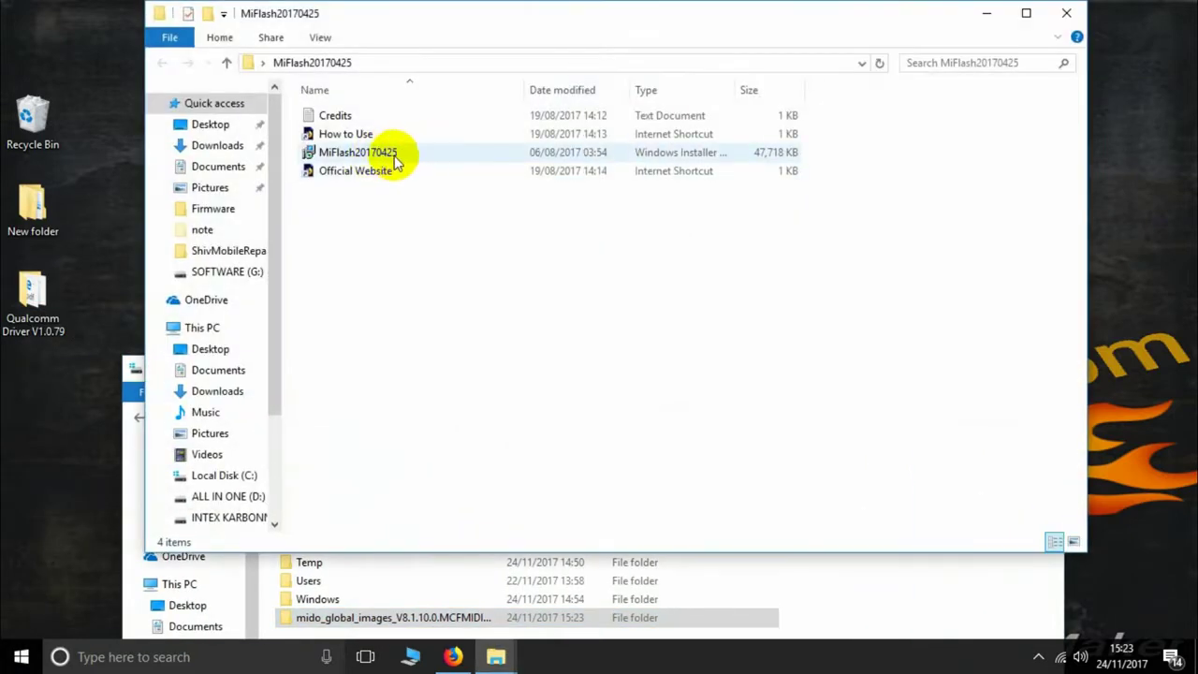
{"action": "double_click", "coordinate": [394, 155]}
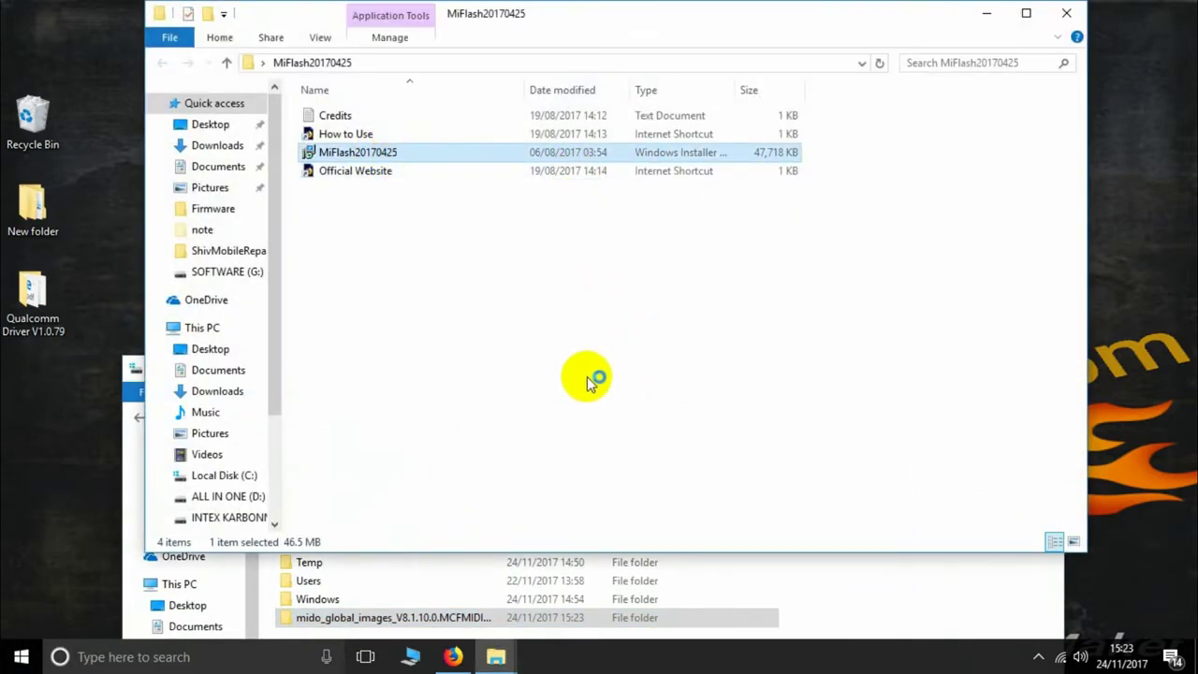
{"action": "left_click", "coordinate": [1079, 16]}
{"action": "left_click", "coordinate": [534, 366]}
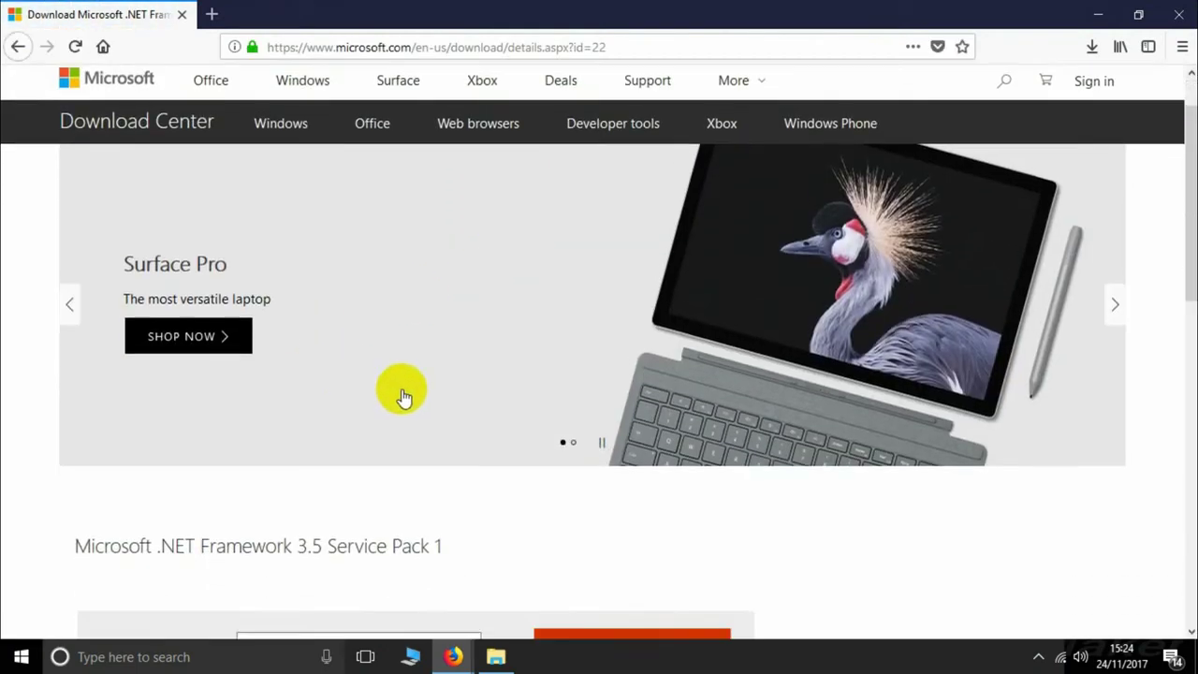
- Download the Microsoft .NET Framework 3.5 Service Pack 1 setup file with Internet Download Manager
{"action": "scroll", "coordinate": [402, 397], "scroll_direction": "down", "scroll_amount": 1}
{"action": "left_click", "coordinate": [621, 618]}
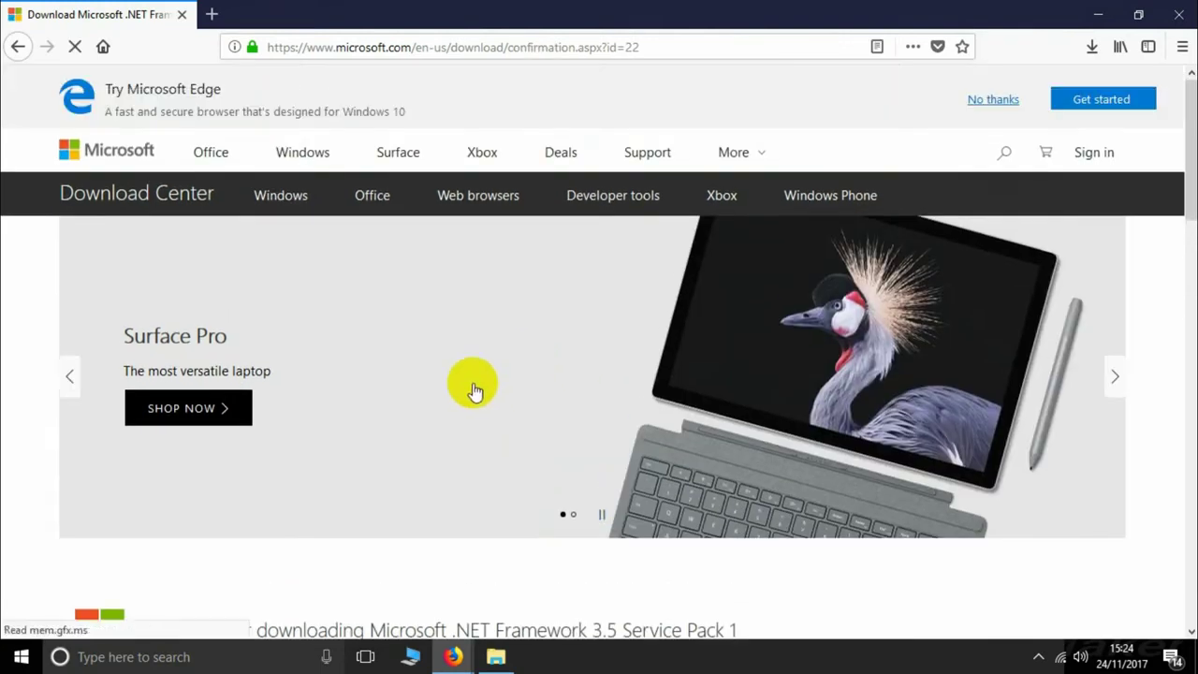
{"action": "scroll", "coordinate": [468, 459], "scroll_direction": "down", "scroll_amount": 2}
{"action": "left_click", "coordinate": [577, 404]}
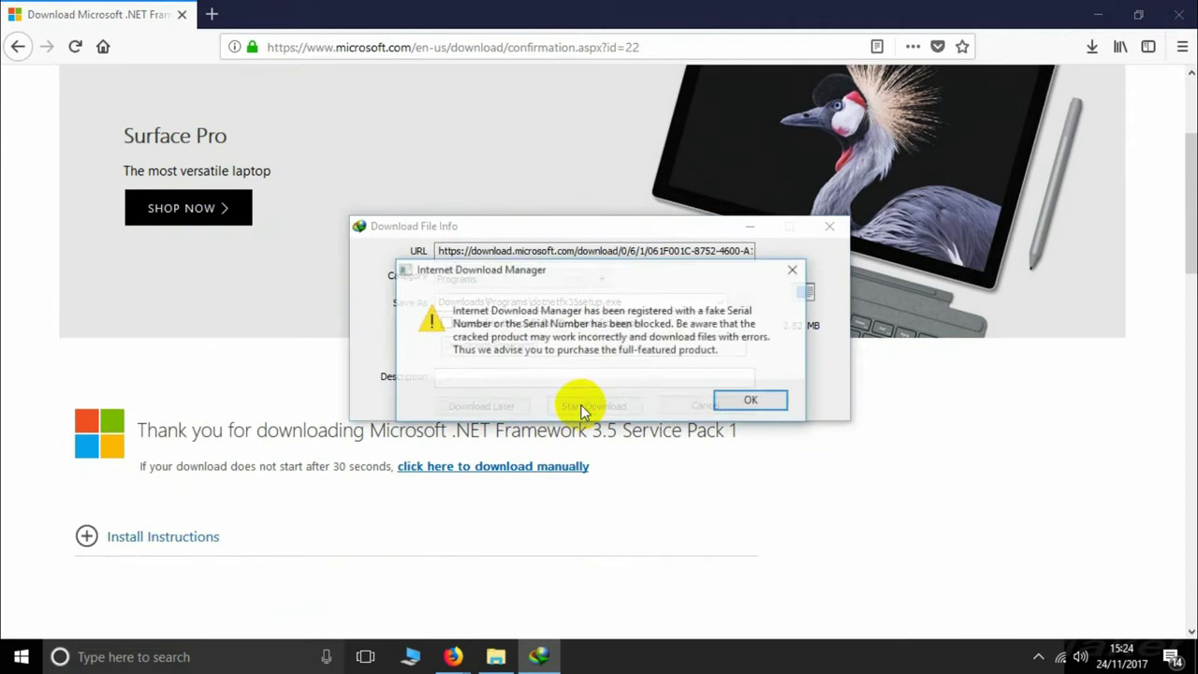
{"action": "left_click", "coordinate": [749, 403]}
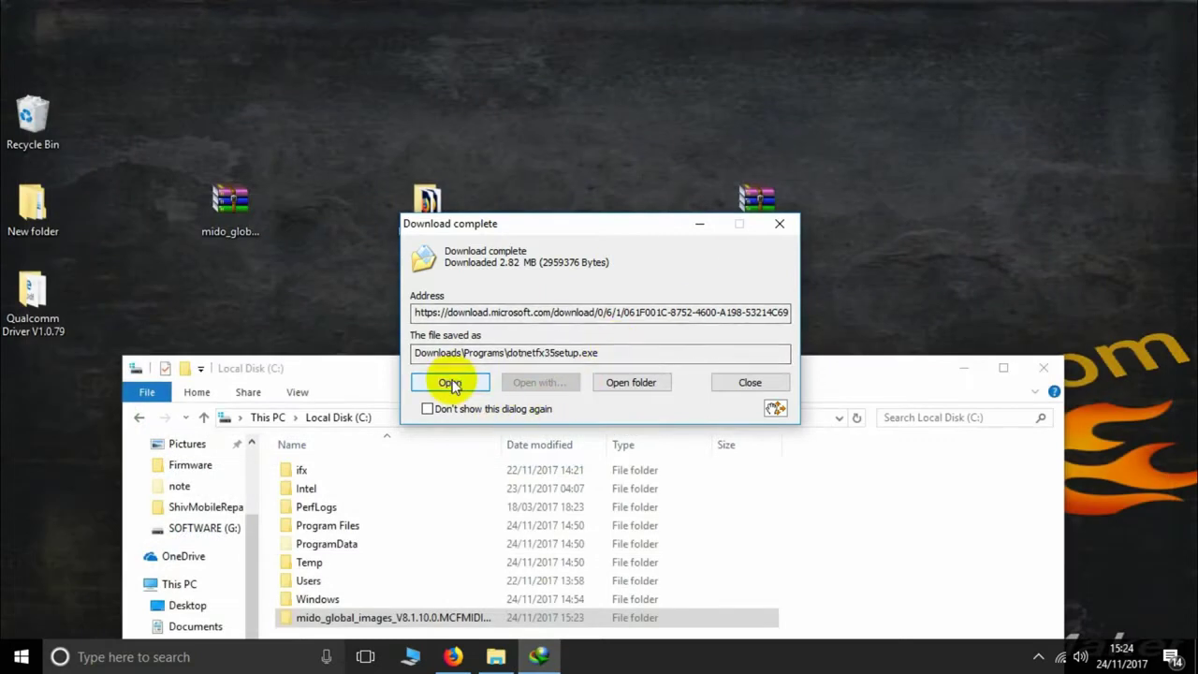
- Run dotnetfx35setup.exe, download and install the .NET Framework 3.5 Windows feature, and close the installer when it finishes
{"action": "left_click", "coordinate": [450, 383]}
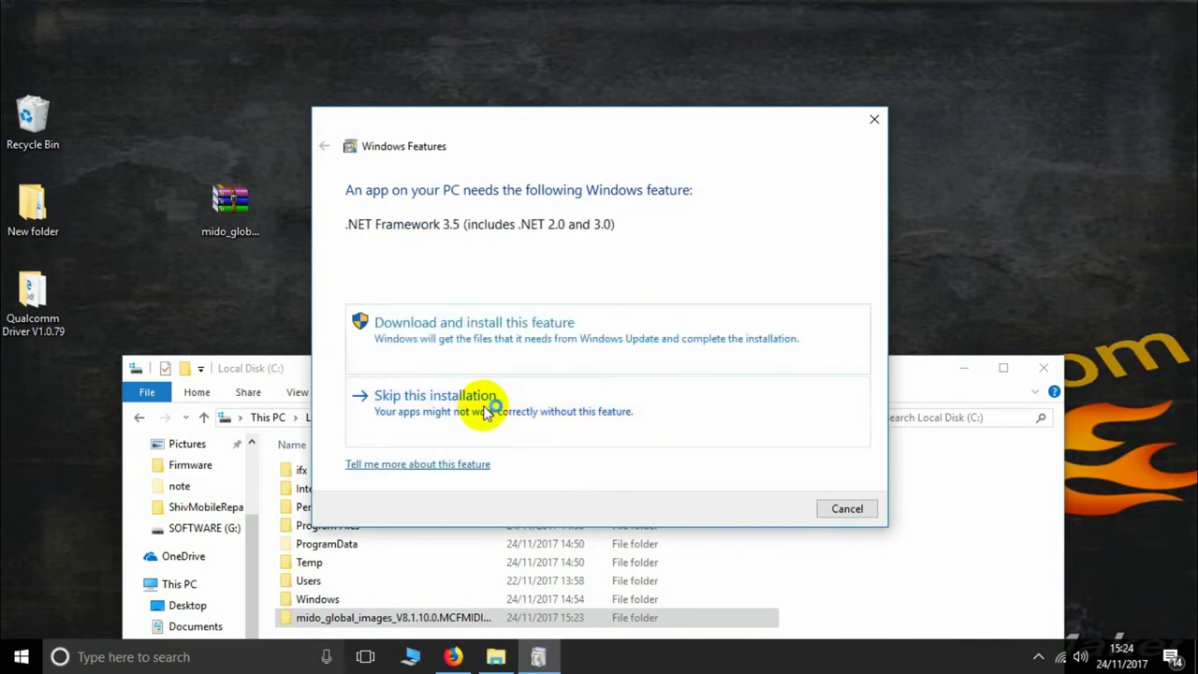
{"action": "left_click", "coordinate": [532, 333]}
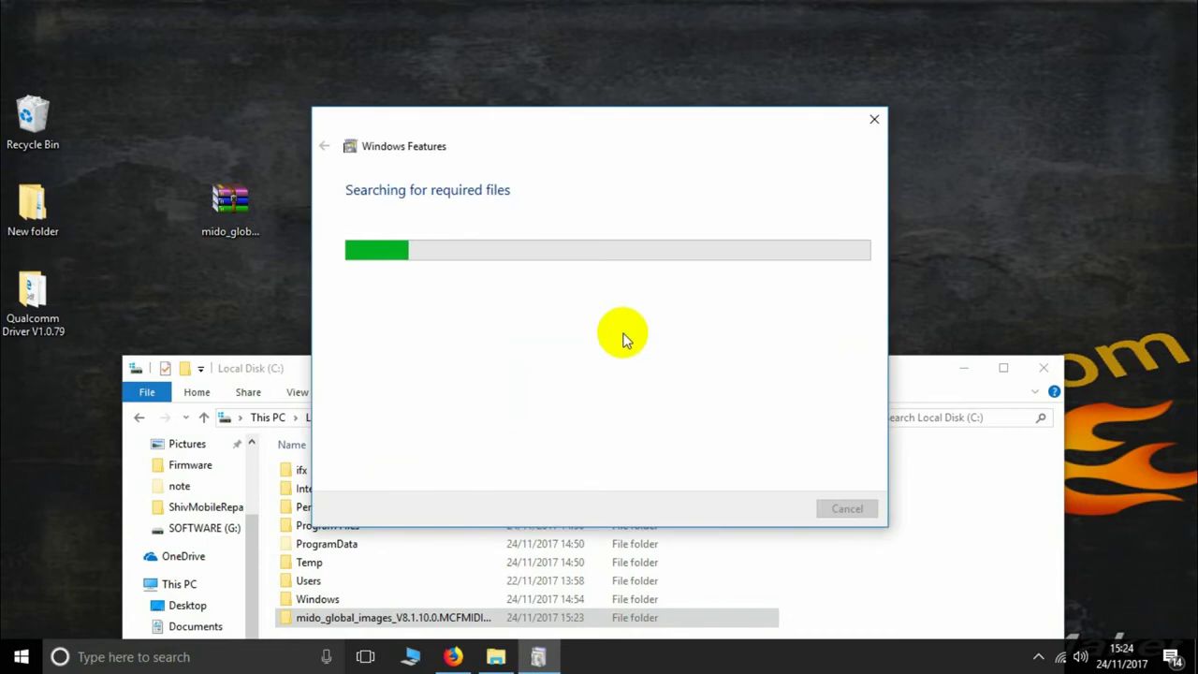
{"action": "right_click", "coordinate": [956, 218]}
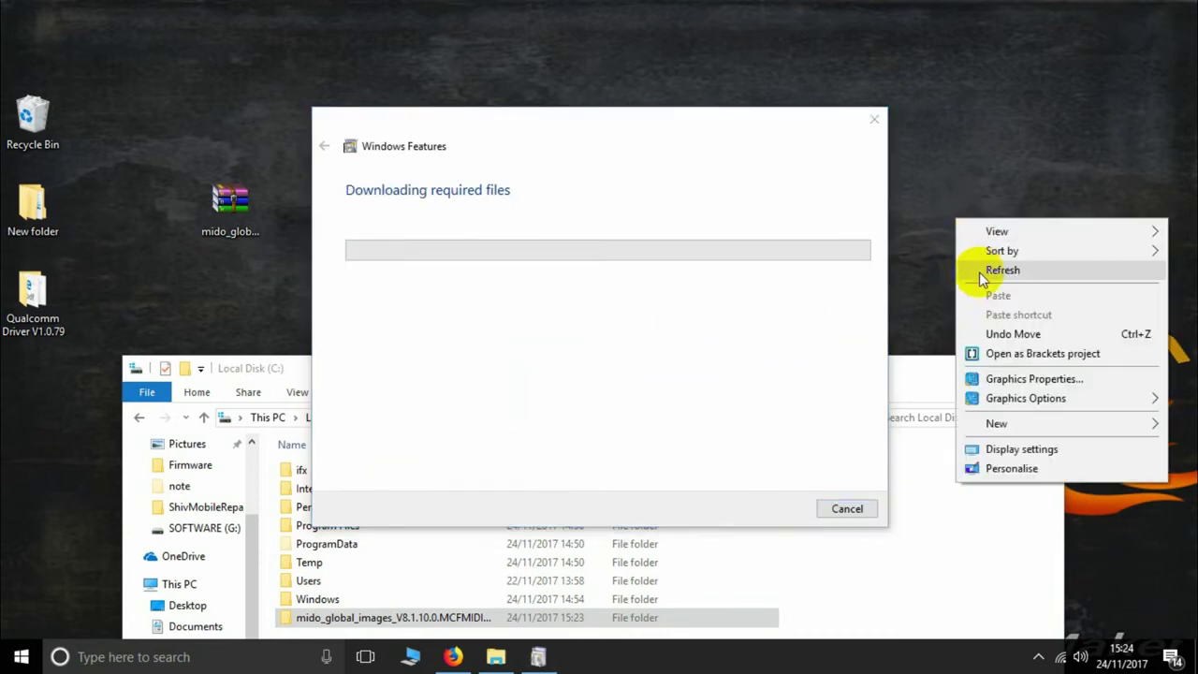
{"action": "left_click", "coordinate": [998, 268]}
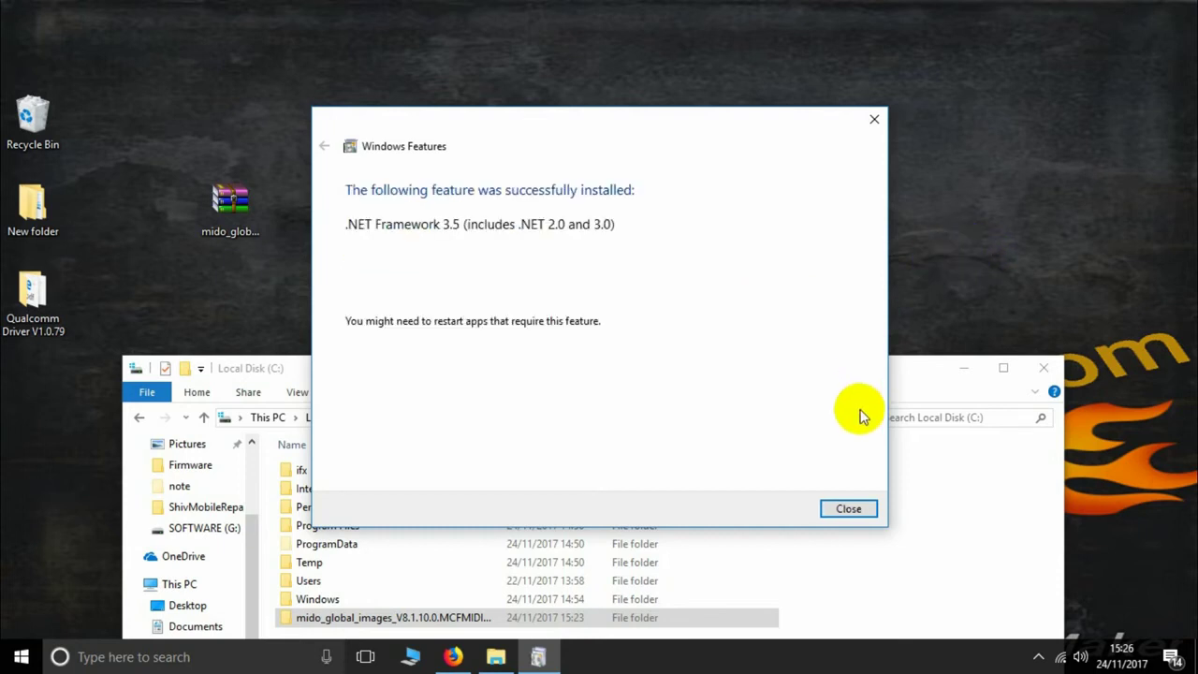
{"action": "left_click", "coordinate": [849, 507]}
- Start the XiaoMiFlash setup from the MiFlash20170425 folder and install it to C:\XiaoMi\XiaoMiFlash\ for Everyone
{"action": "mouse_move", "coordinate": [783, 378]}
{"action": "left_mouse_down"}
{"action": "mouse_move", "coordinate": [847, 197]}
{"action": "mouse_move", "coordinate": [789, 181]}
{"action": "mouse_move", "coordinate": [784, 383]}
{"action": "left_mouse_up"}
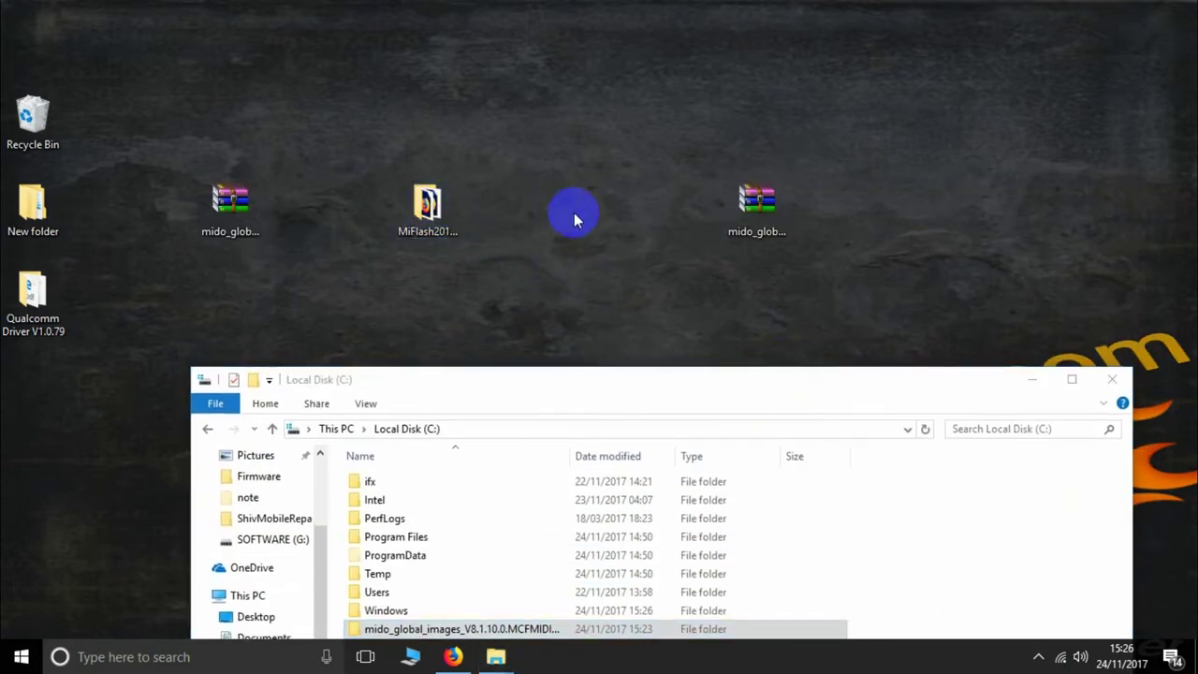
{"action": "double_click", "coordinate": [427, 206]}
{"action": "double_click", "coordinate": [428, 151]}
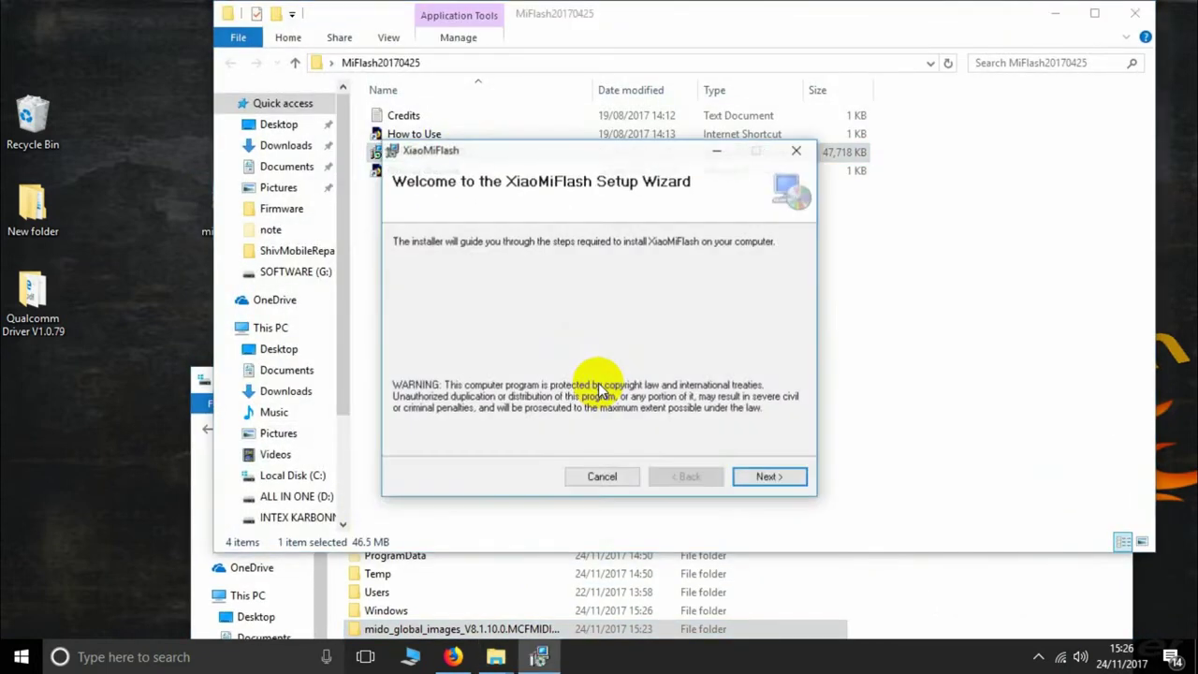
{"action": "left_click", "coordinate": [769, 476]}
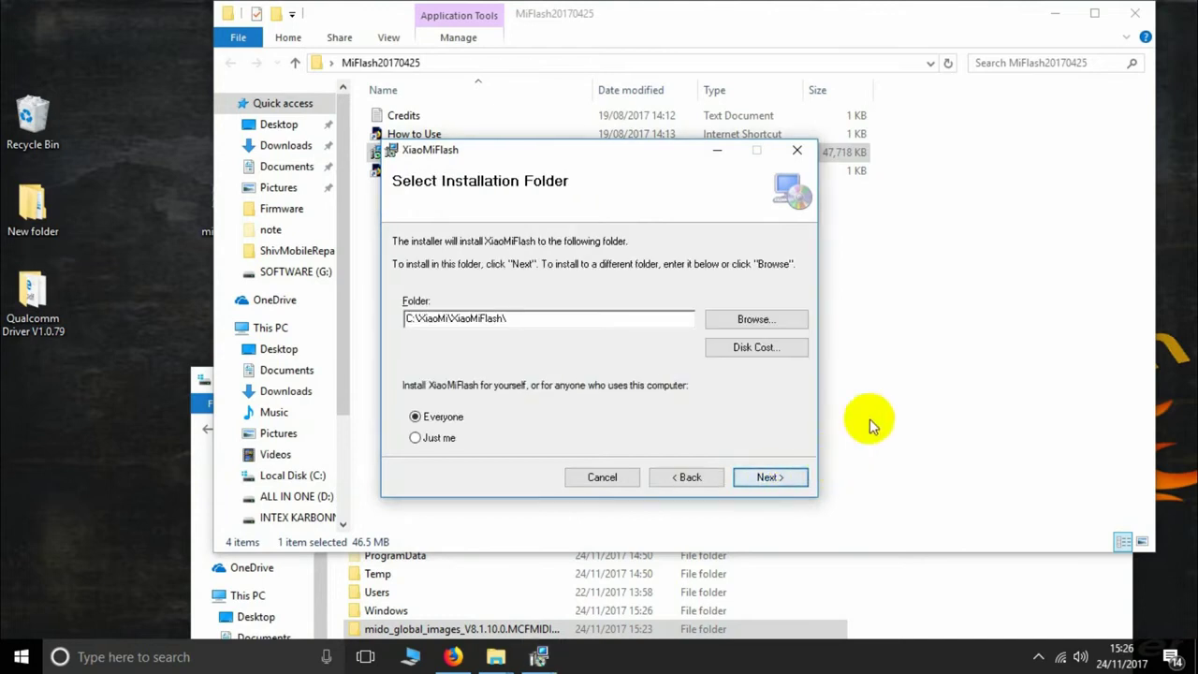
{"action": "left_click", "coordinate": [770, 477]}
{"action": "left_click", "coordinate": [770, 478]}
- Close the MiFlash20170425 and Local Disk (C:) folder windows and refresh the desktop while the installation runs
{"action": "left_click", "coordinate": [1142, 46]}
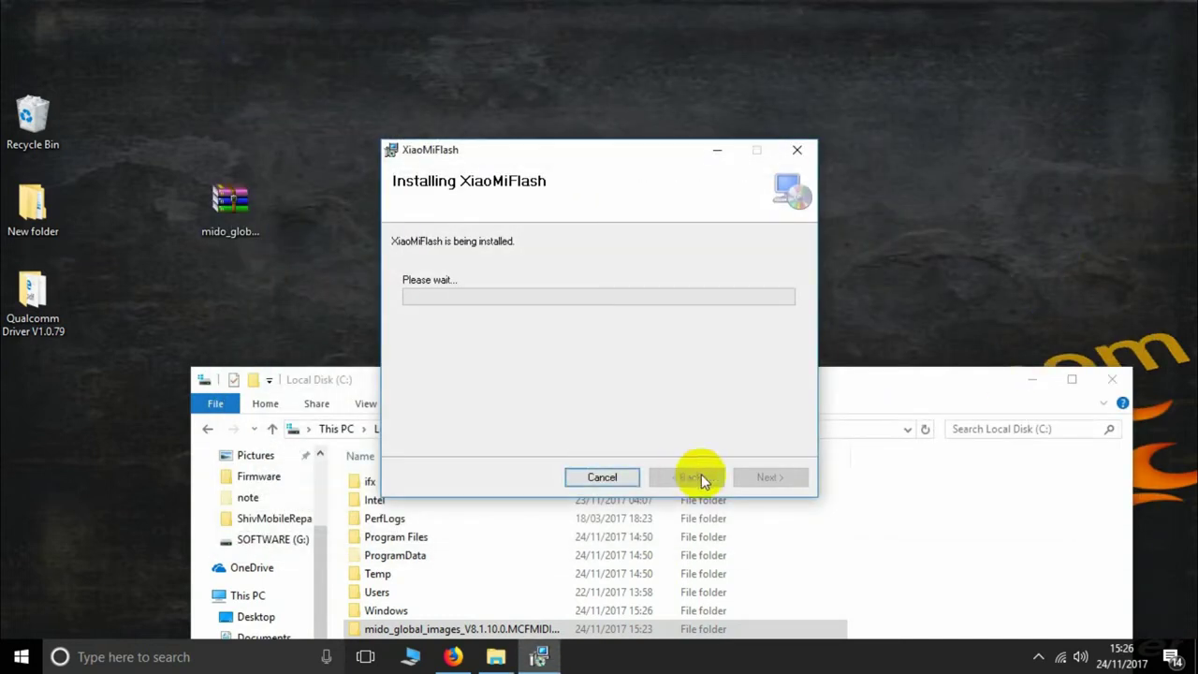
{"action": "left_click", "coordinate": [1039, 382]}
{"action": "left_click", "coordinate": [1111, 379]}
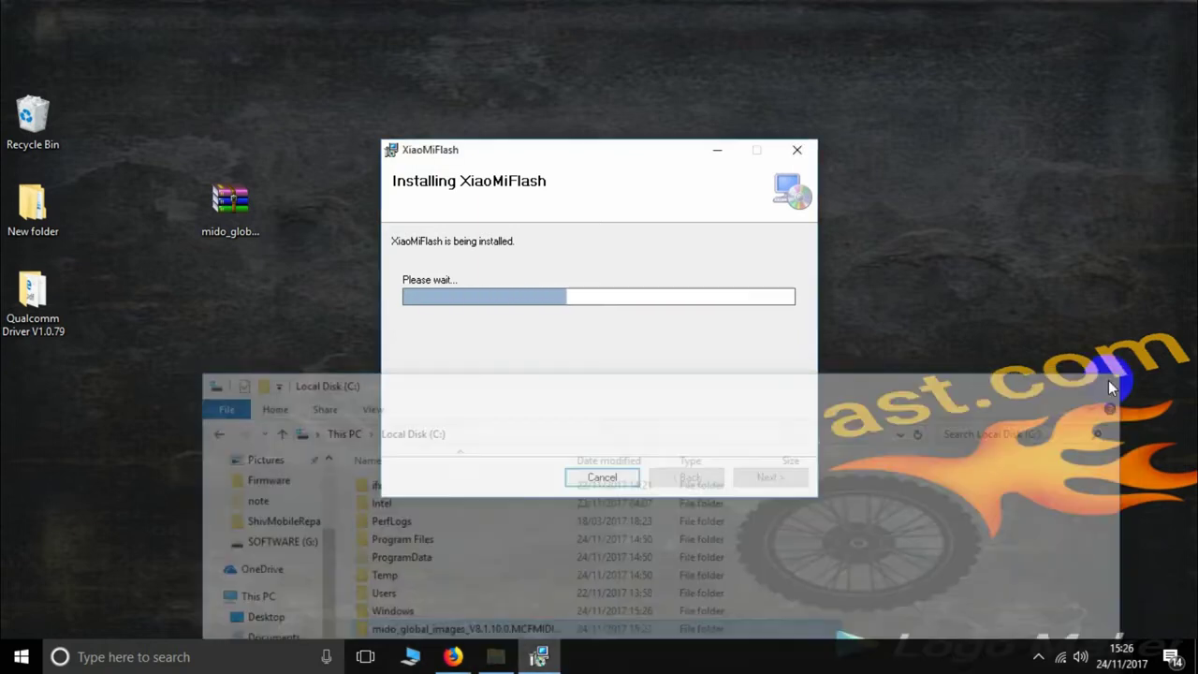
{"action": "right_click", "coordinate": [990, 199]}
{"action": "left_click", "coordinate": [1032, 251]}
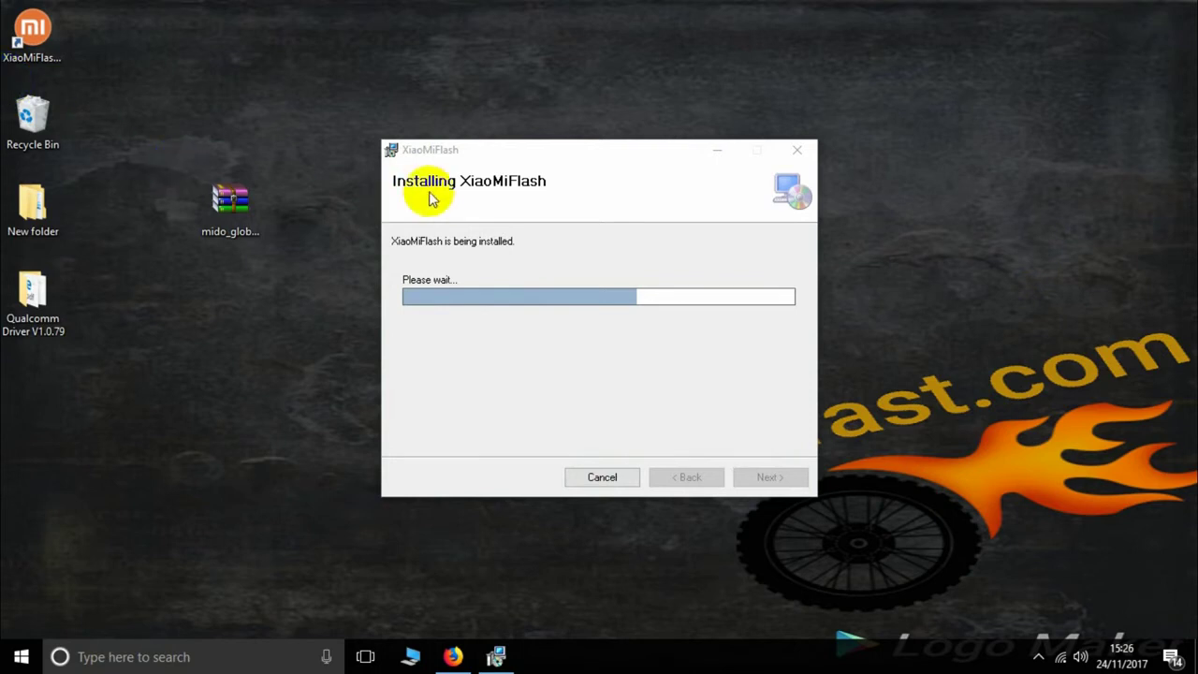
- Move the installer window out of the way and line up both mido_global archives below the Qualcomm Driver folder
{"action": "left_click_drag", "start_coordinate": [496, 150], "coordinate": [628, 94]}
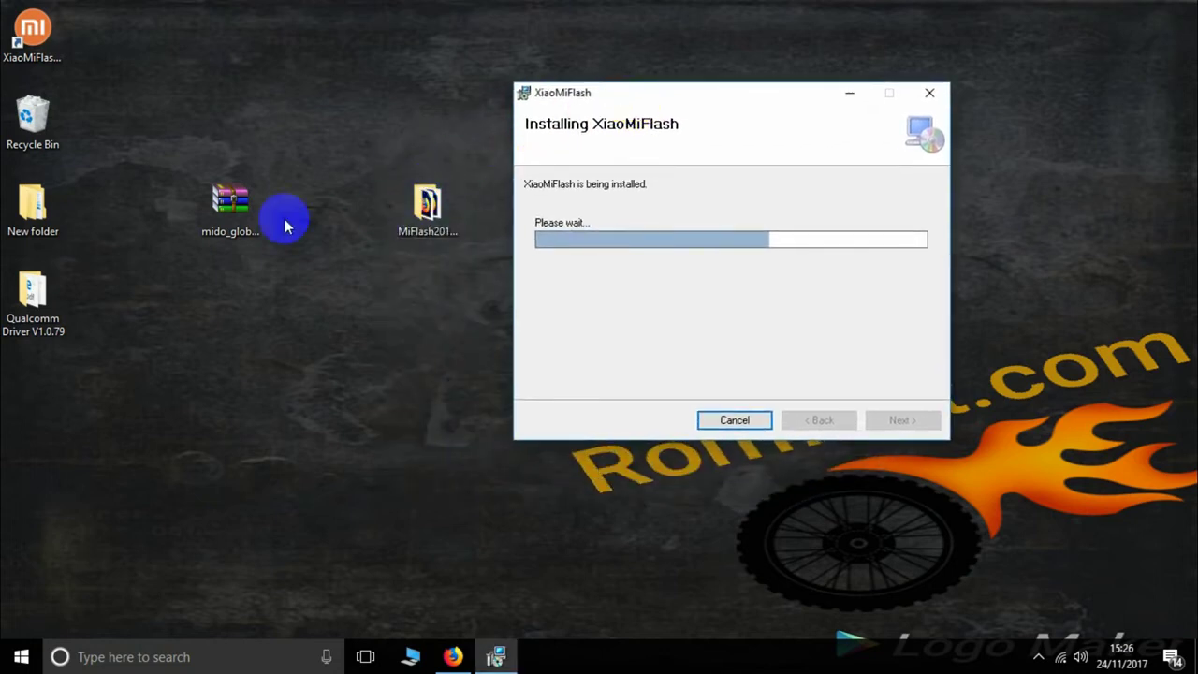
{"action": "left_click_drag", "start_coordinate": [286, 225], "coordinate": [28, 393]}
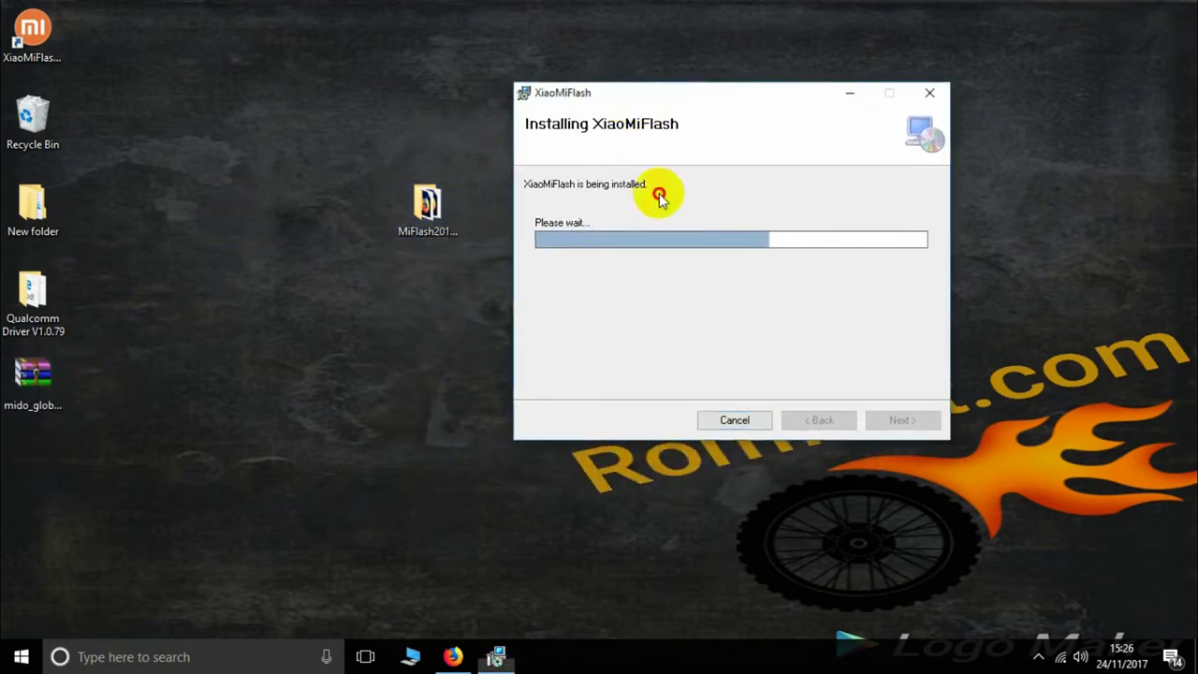
{"action": "left_click_drag", "start_coordinate": [660, 91], "coordinate": [664, 268]}
{"action": "left_click_drag", "start_coordinate": [717, 227], "coordinate": [37, 464]}
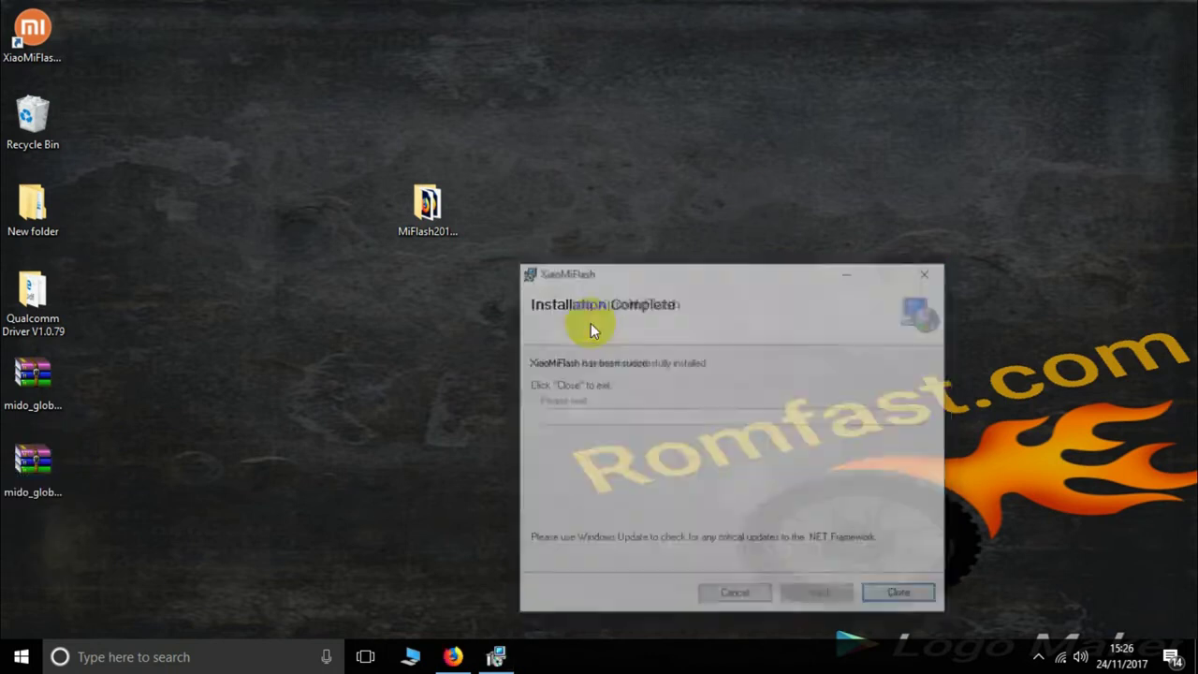
- Close the XiaoMiFlash installer, move the XiaoMiFlash.exe shortcut beside the Recycle Bin and launch MiFlash from it
{"action": "left_click", "coordinate": [900, 593]}
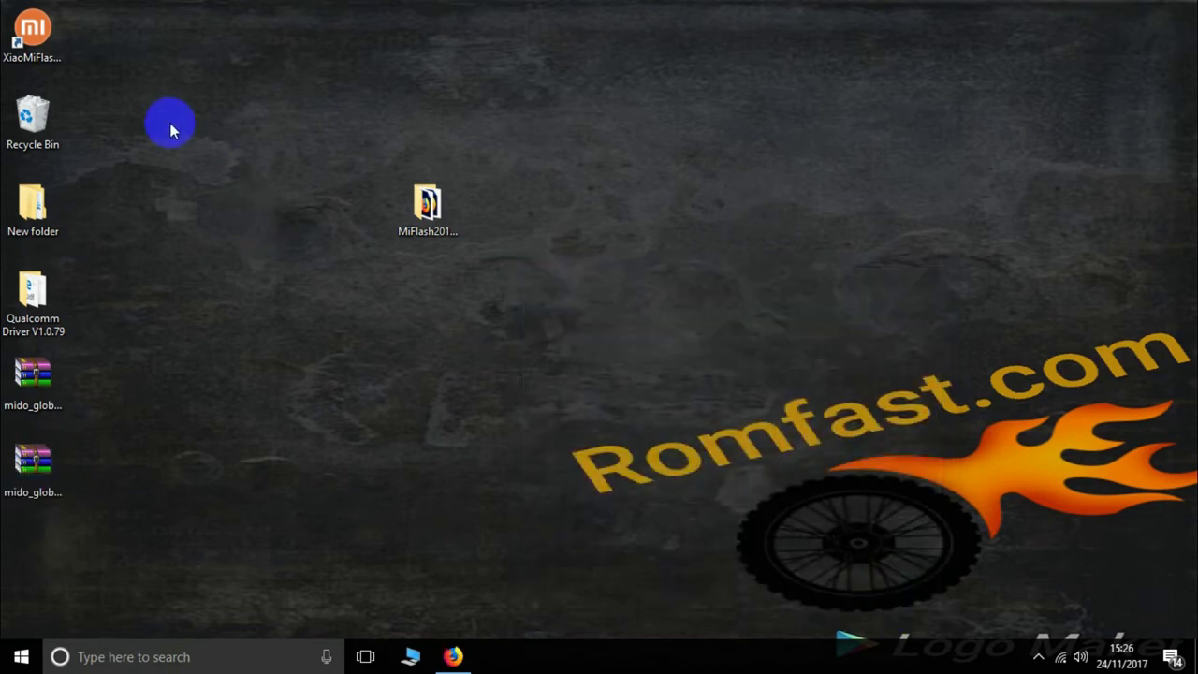
{"action": "left_click_drag", "start_coordinate": [32, 33], "coordinate": [231, 129]}
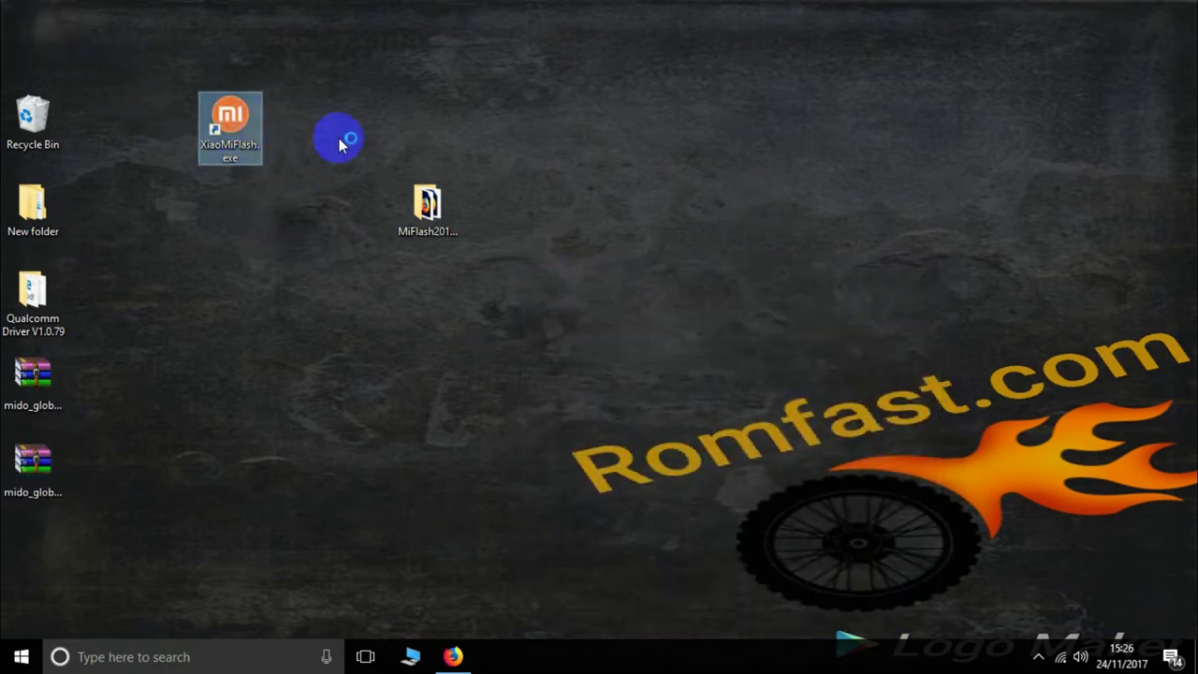
{"action": "left_click", "coordinate": [548, 447]}
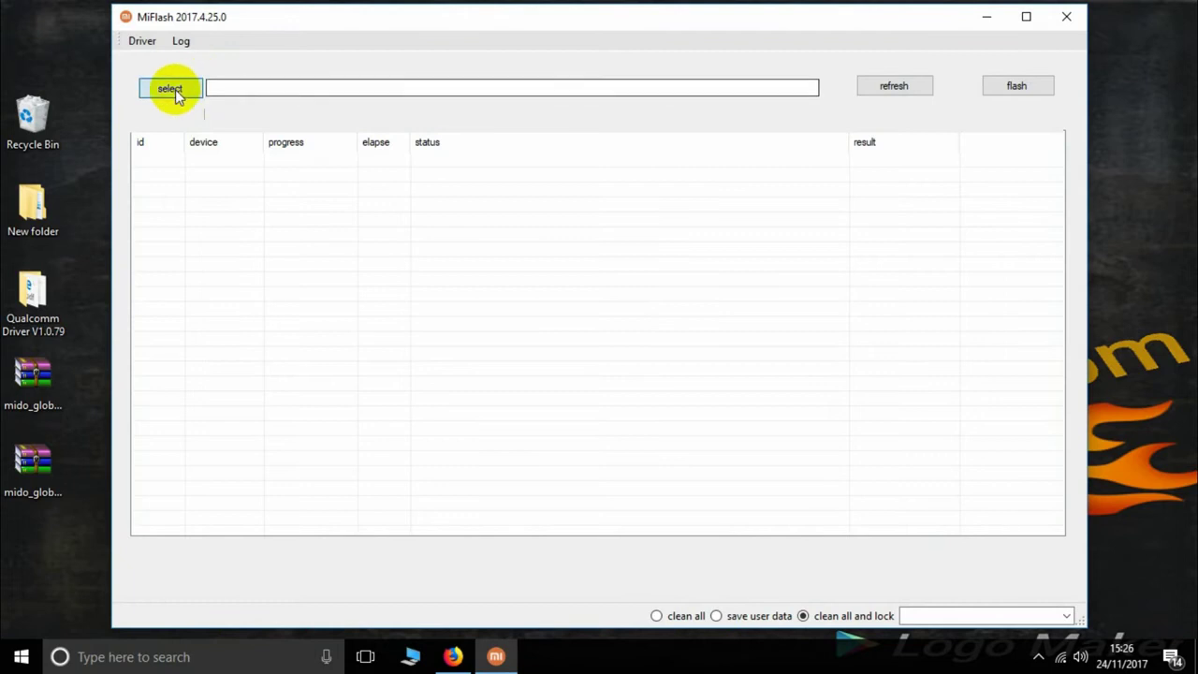
- Set the firmware path to the mido_global_images_V8.1.10.0.MCFMIDI_20161228.0000.00_6.0_global folder on Local Disk (C:)
{"action": "left_click", "coordinate": [175, 89]}
{"action": "double_click", "coordinate": [532, 312]}
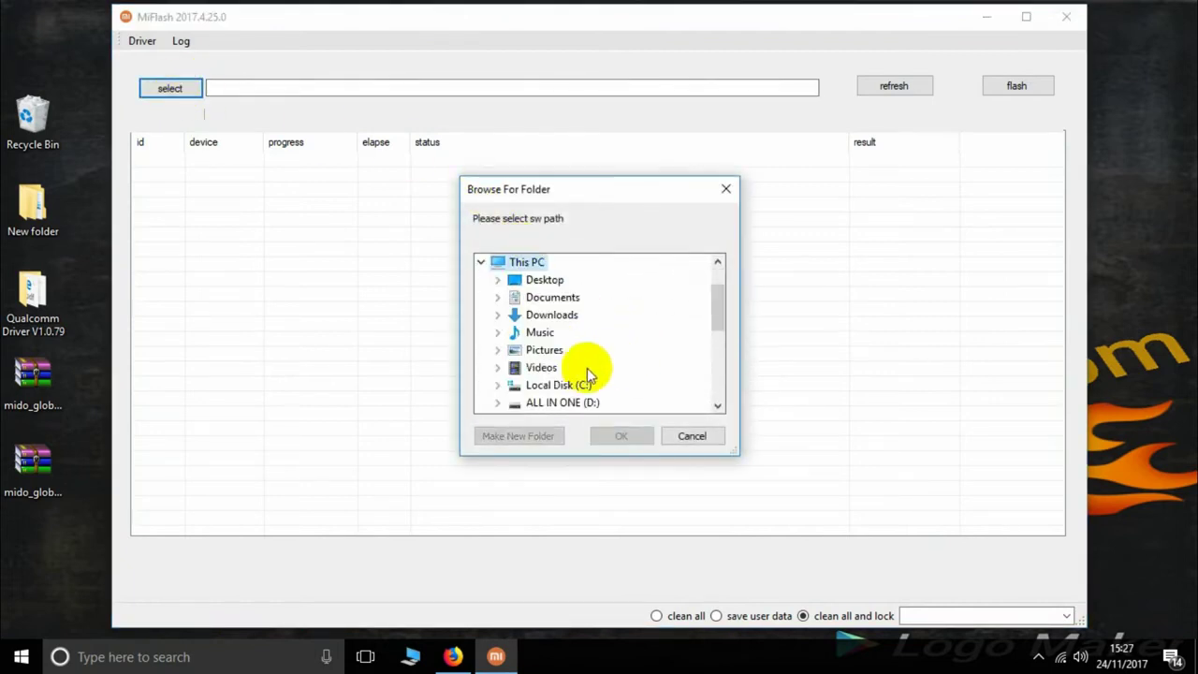
{"action": "double_click", "coordinate": [585, 385]}
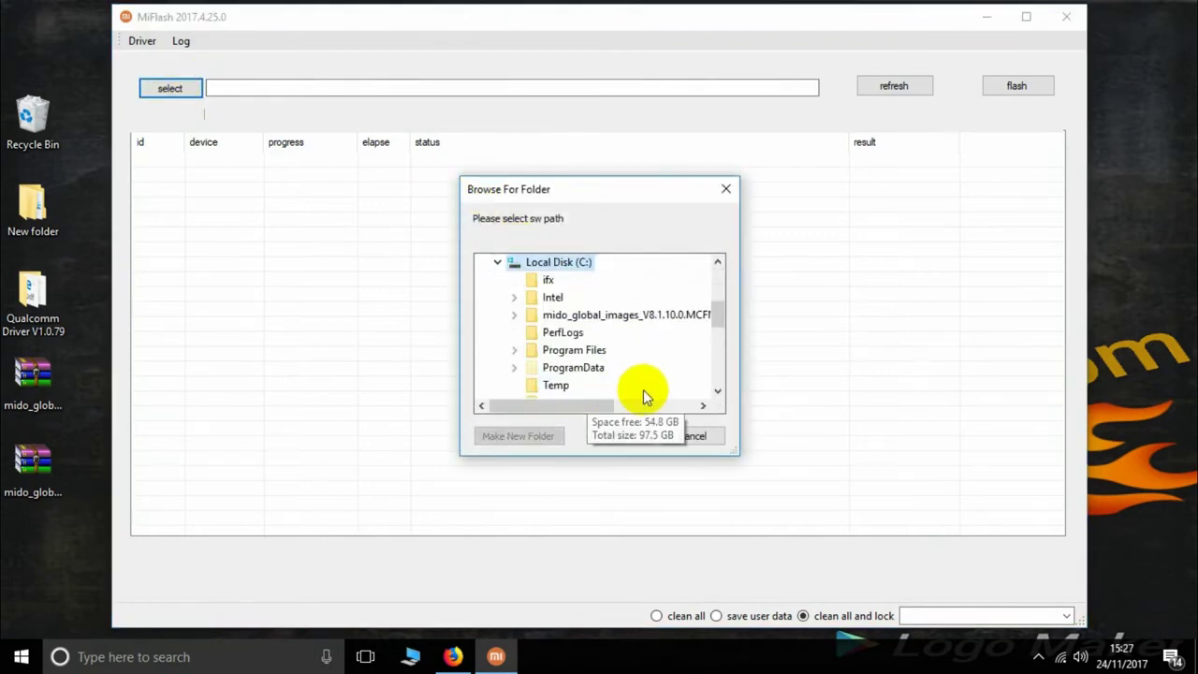
{"action": "left_click", "coordinate": [592, 318]}
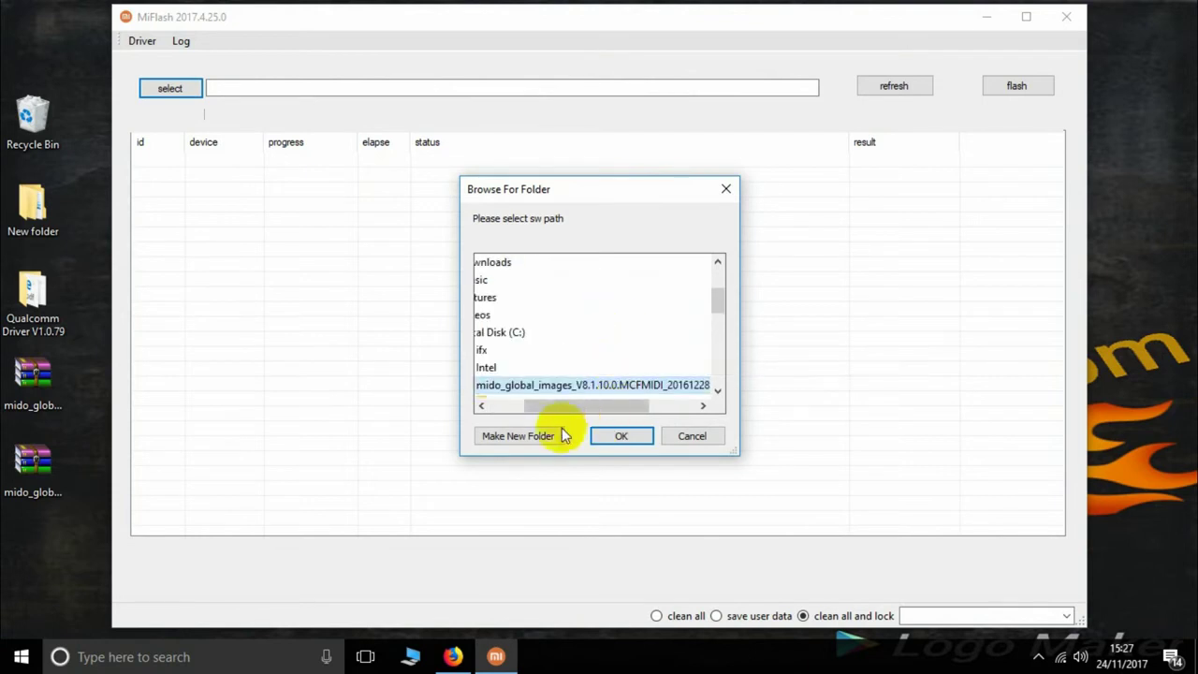
{"action": "left_click_drag", "start_coordinate": [568, 406], "coordinate": [546, 406]}
{"action": "left_click", "coordinate": [717, 391]}
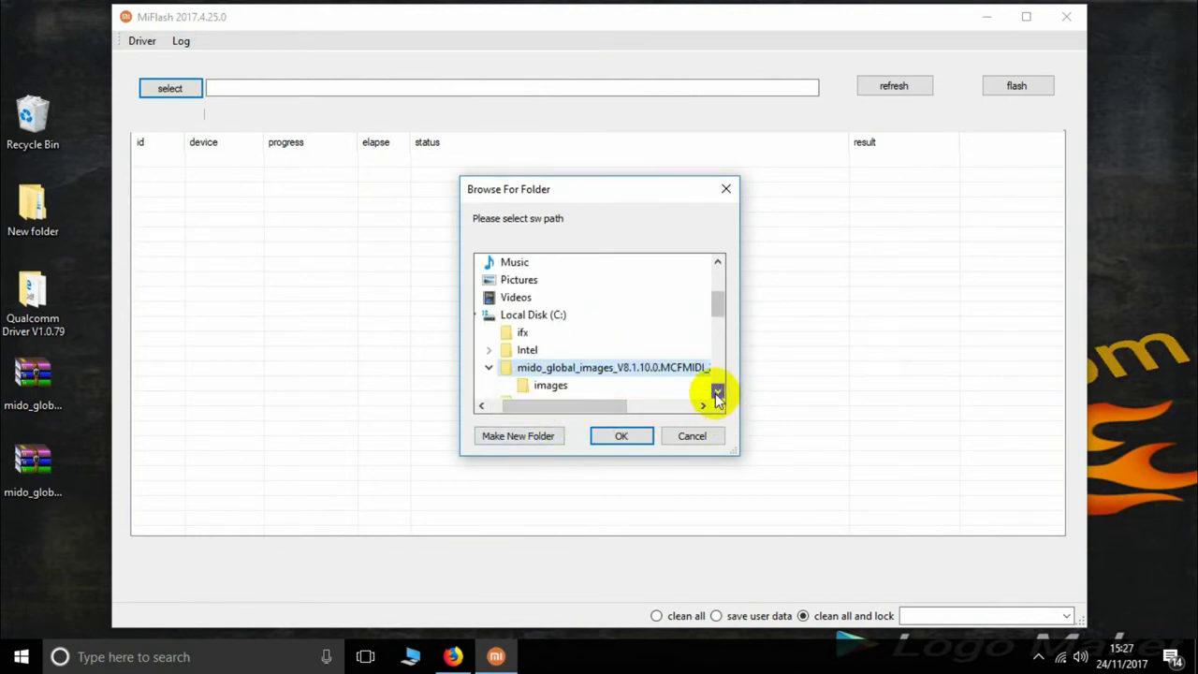
{"action": "left_click", "coordinate": [616, 439]}
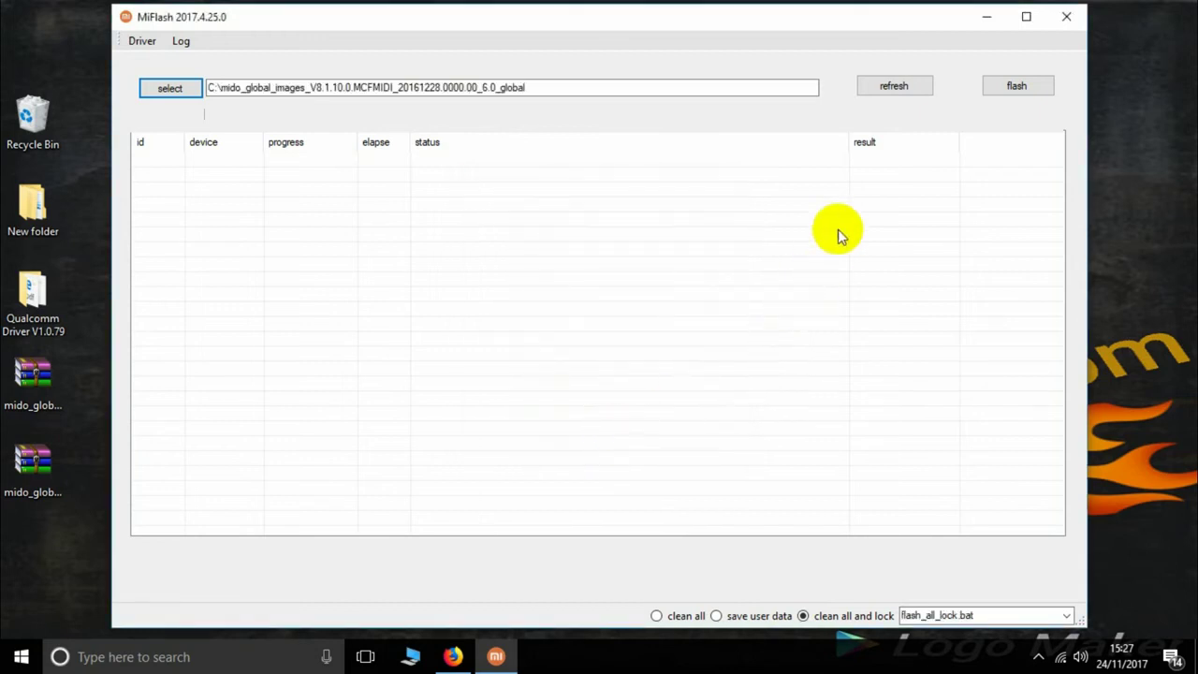
- Choose the clean all flash option, refresh the device list and flash the connected phone on COM10
{"action": "left_click", "coordinate": [674, 615]}
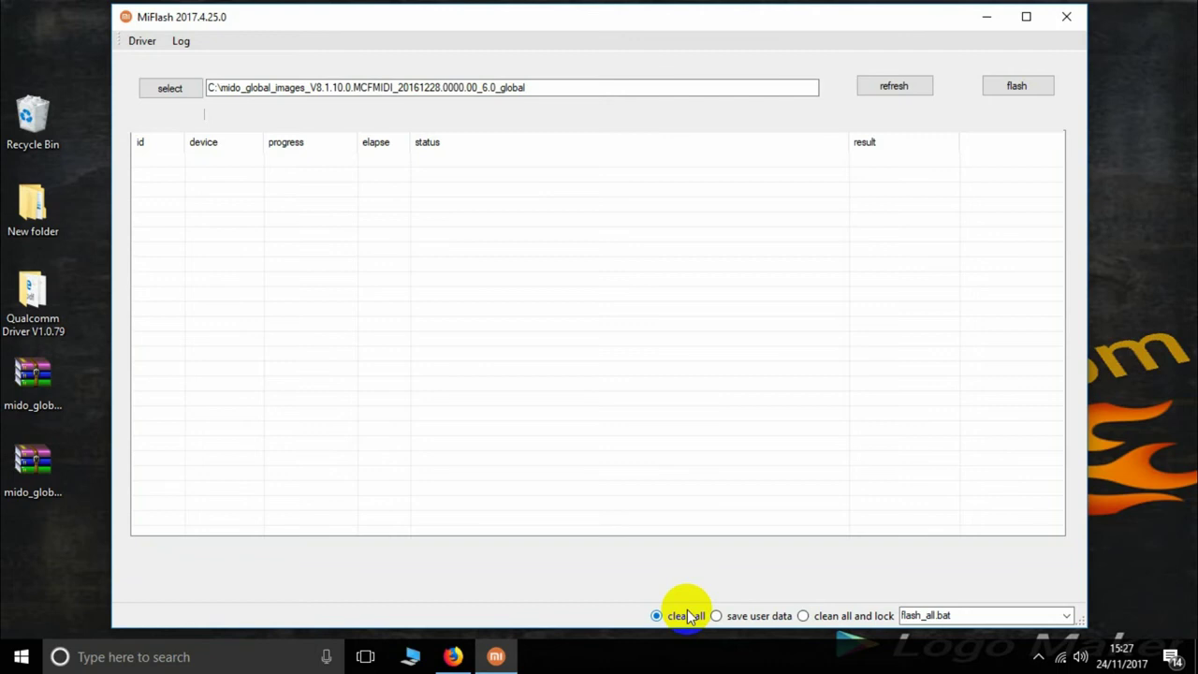
{"action": "left_click", "coordinate": [893, 85]}
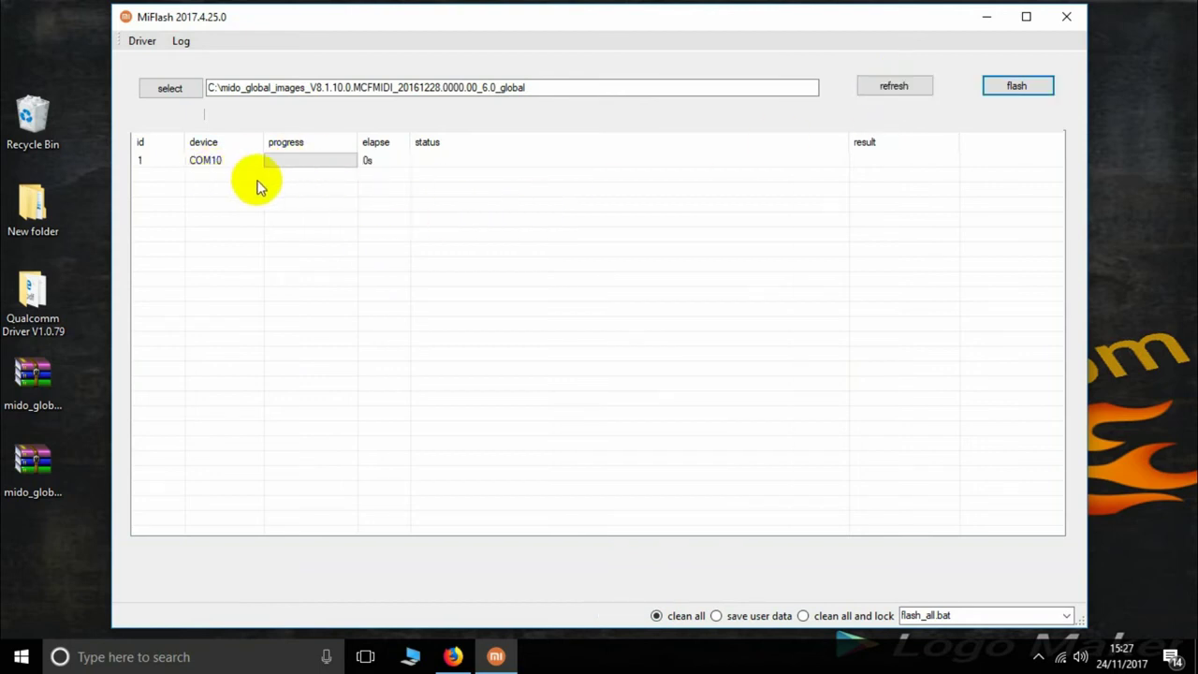
{"action": "left_click", "coordinate": [1011, 89]}
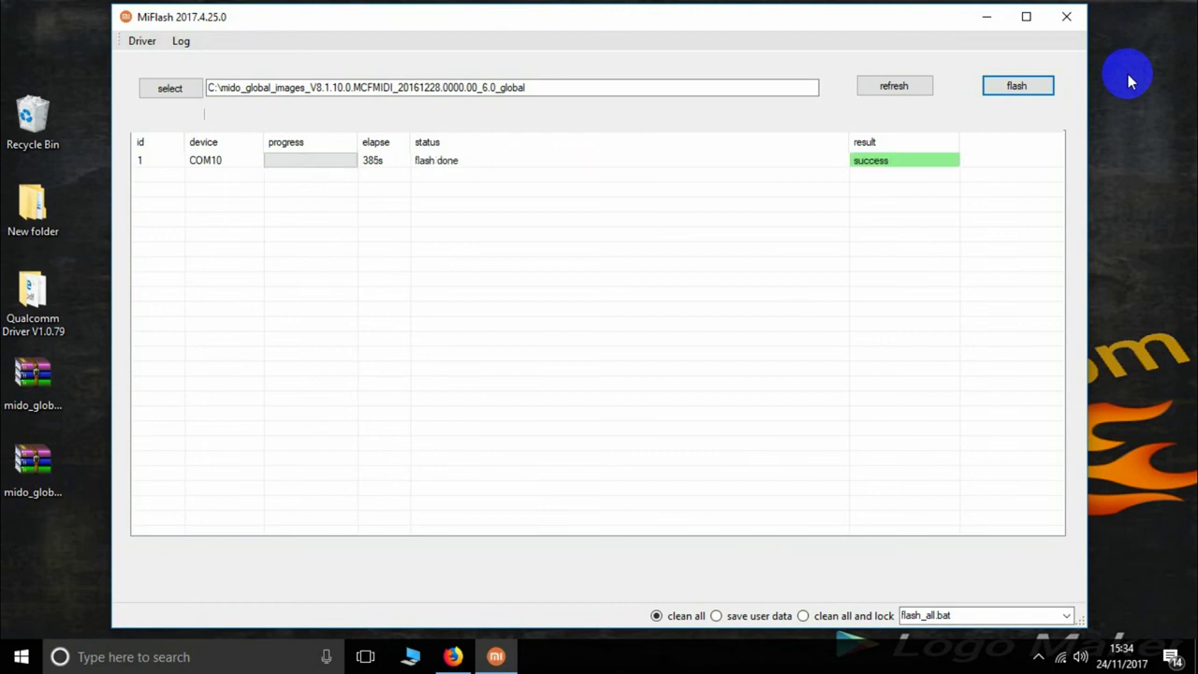
{"action": "left_click", "coordinate": [903, 72]}
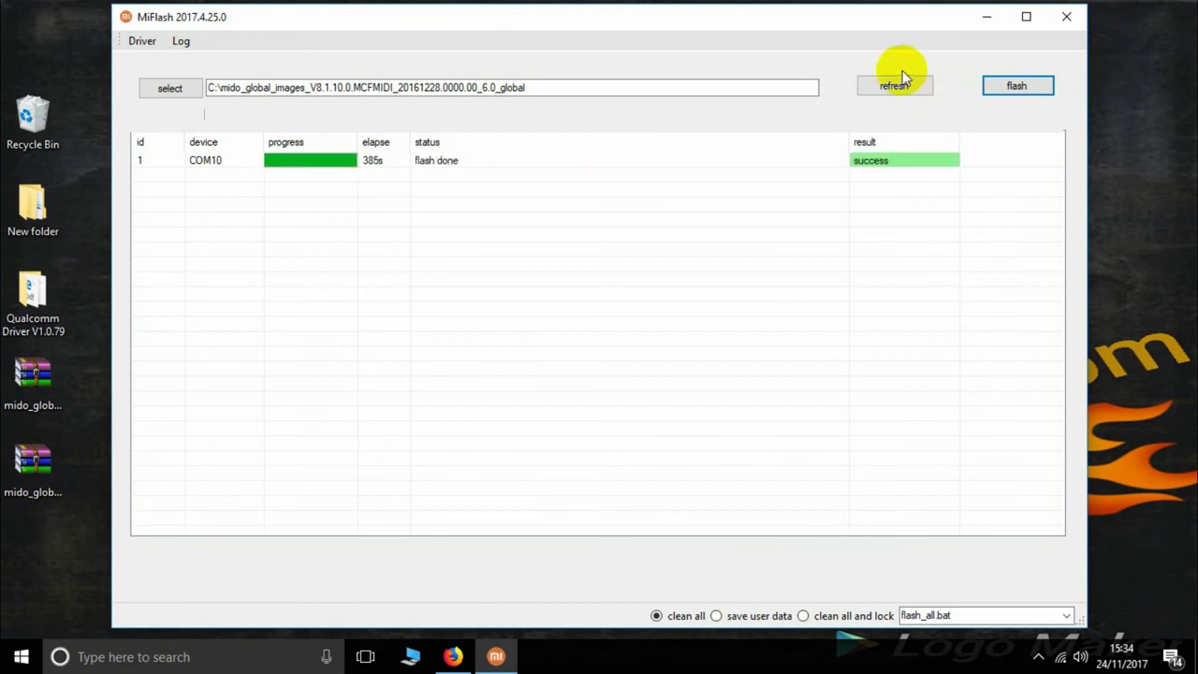
{"action": "left_click_drag", "start_coordinate": [721, 19], "coordinate": [738, 55]}
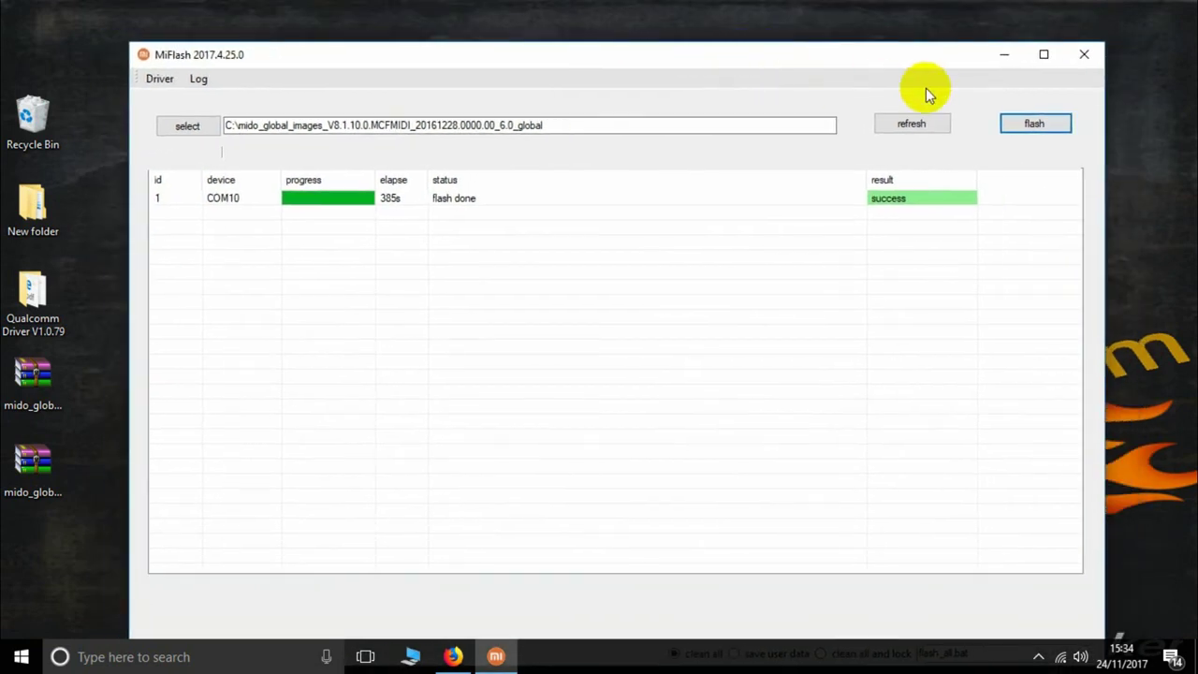